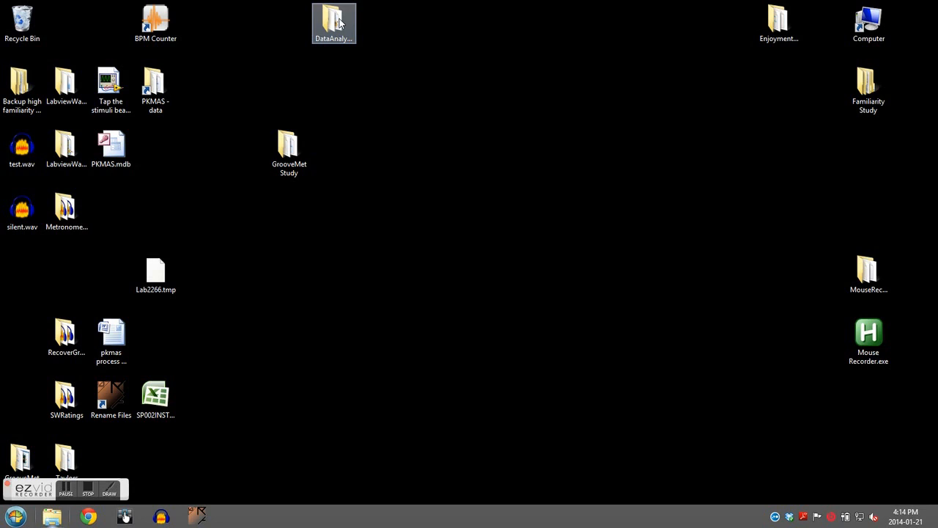
Open 105LabviewWants.txt from the DataAnalysisUtilities folder and widen column A to fit the full file paths
double_click(339, 23)
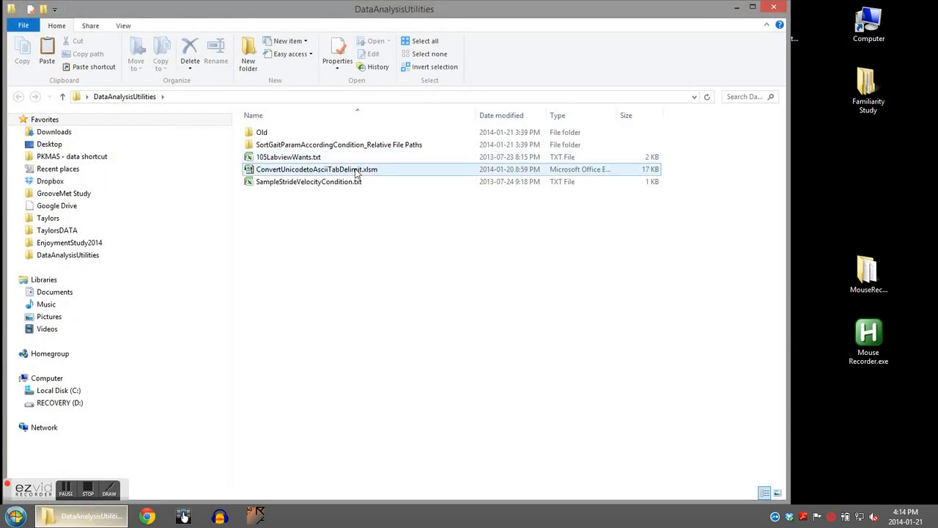
double_click(270, 157)
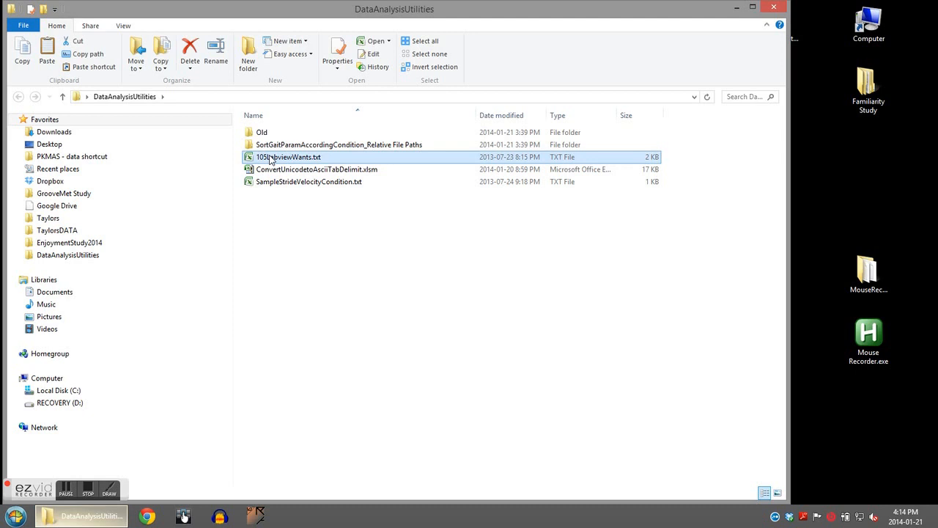
left_click_drag(58, 107, 204, 110)
left_click(165, 104)
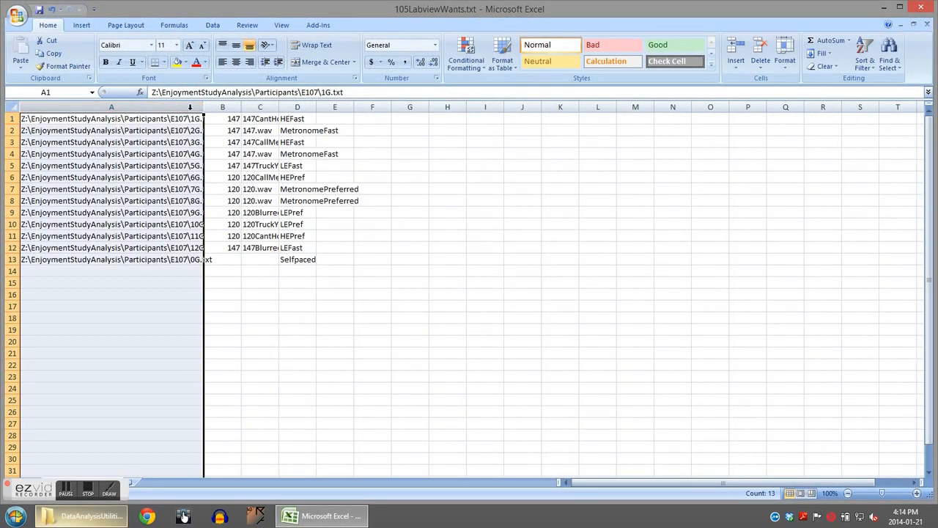
left_click_drag(204, 107, 253, 107)
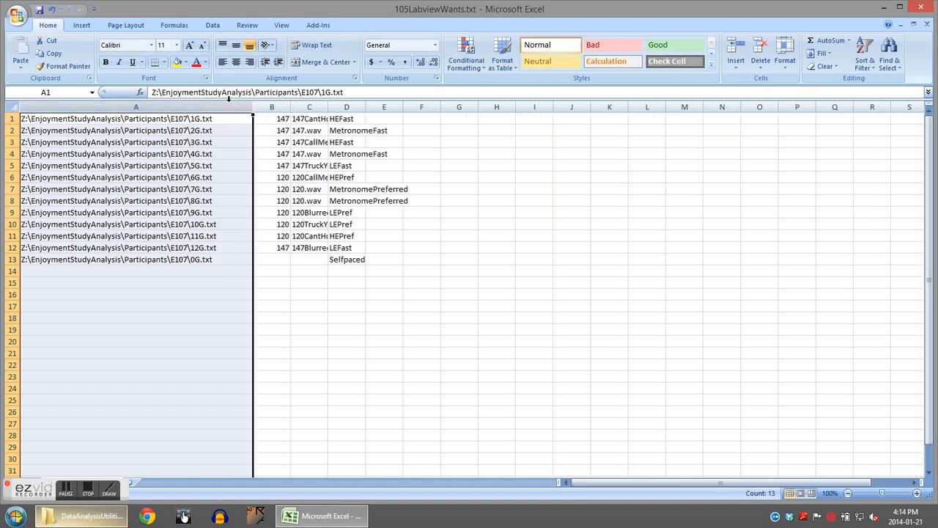
Examine columns B, C and D of 105LabviewWants.txt, then close the file without saving and exit Excel
left_click(300, 106)
left_click(281, 104)
left_click(312, 104)
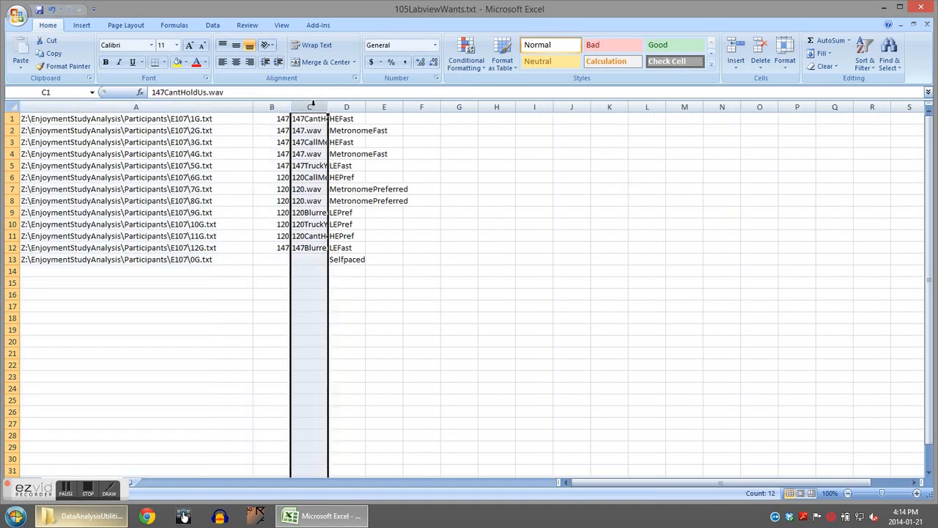
left_click(343, 107)
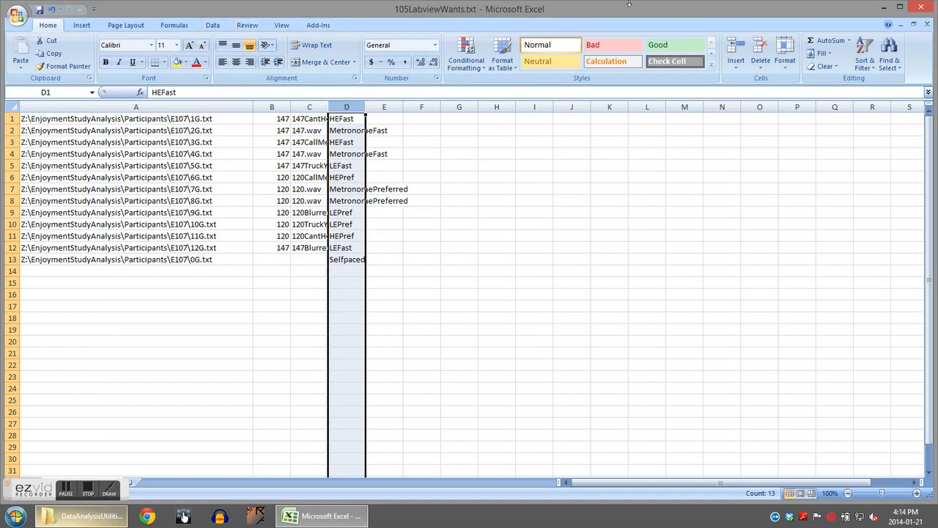
left_click(921, 6)
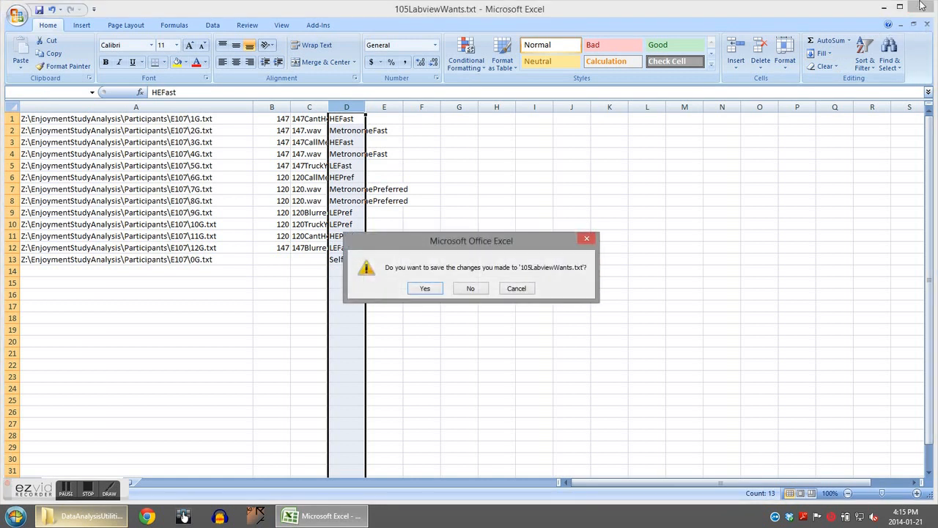
left_click(473, 289)
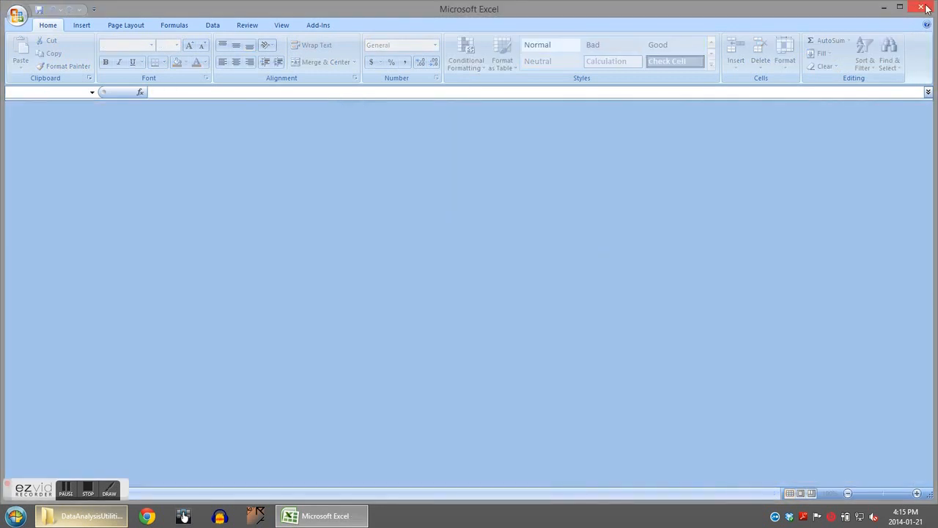
left_click(927, 7)
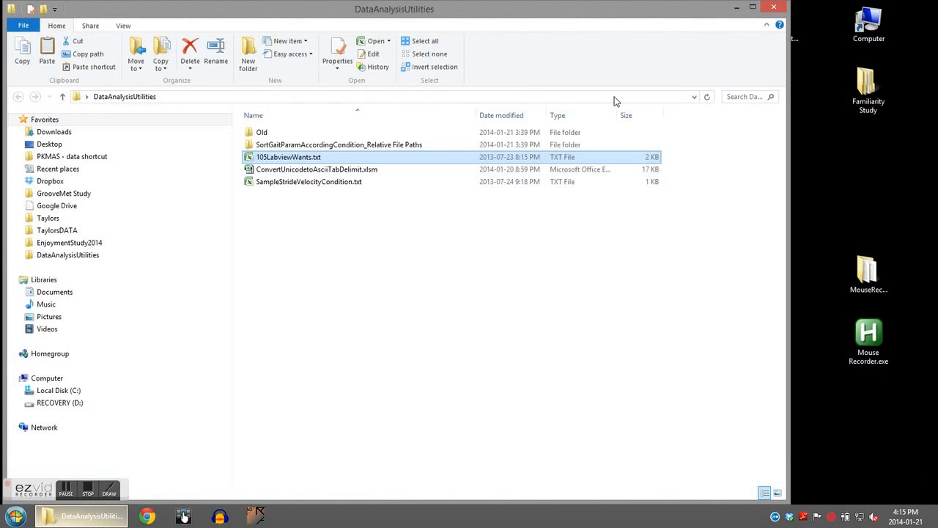
Go to the GrooveMet Study folder and examine its Labview Wants, Labview Programs, Metronomes, SongsNoMet and SongsWithMet subfolders
left_click(138, 194)
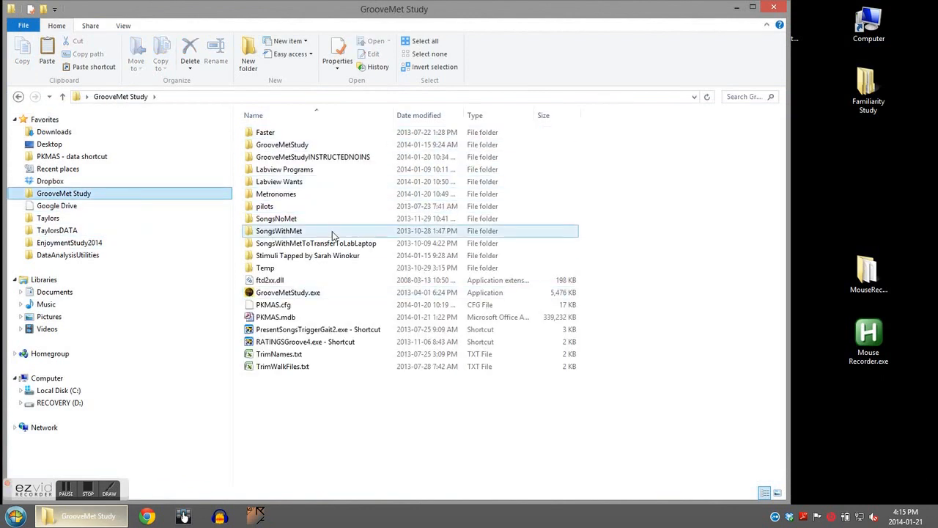
left_click(329, 219)
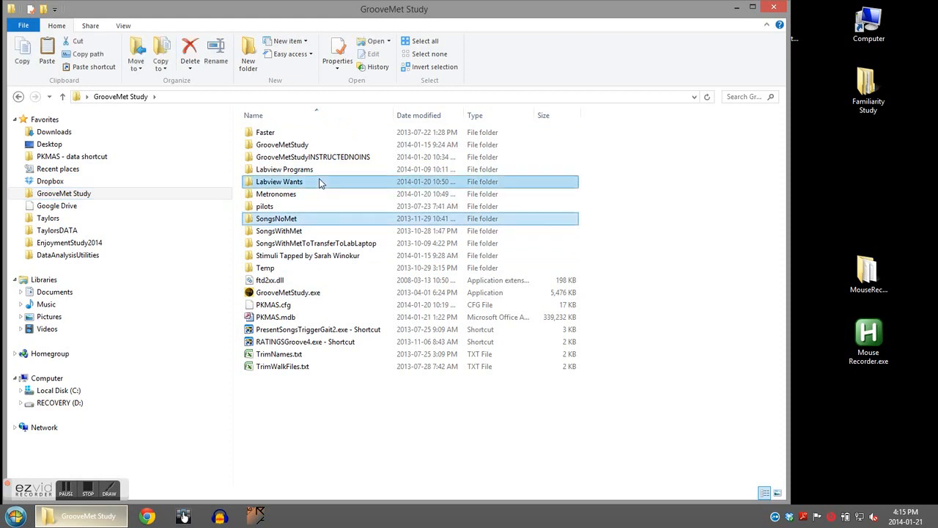
left_click(322, 182)
left_click(322, 194)
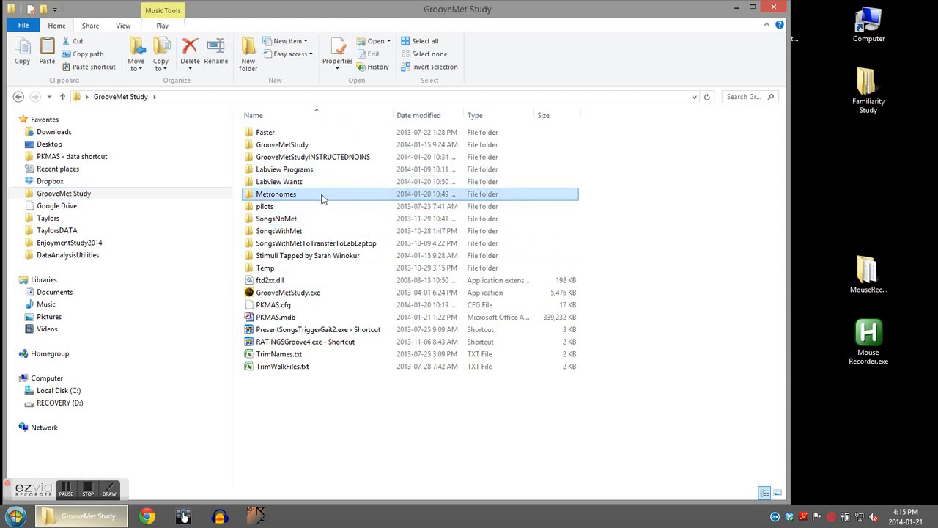
key("shift+Up")
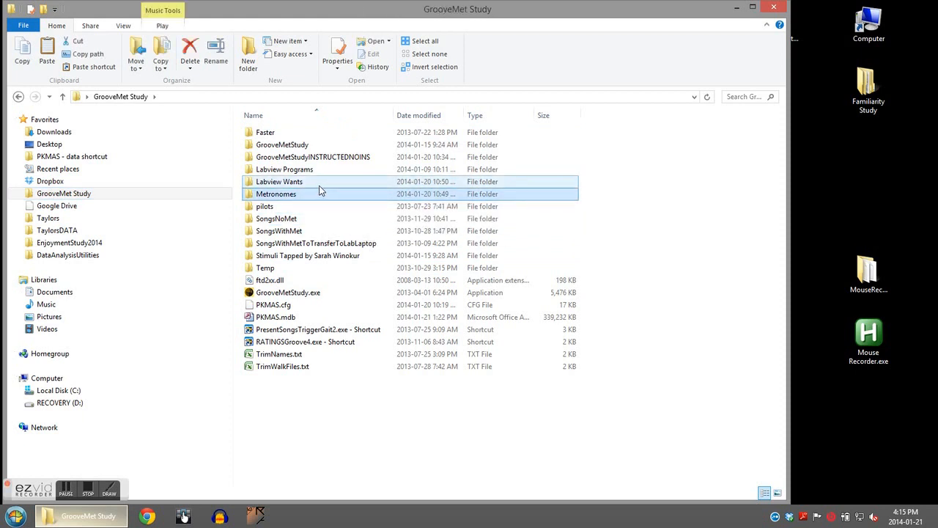
left_click(332, 182)
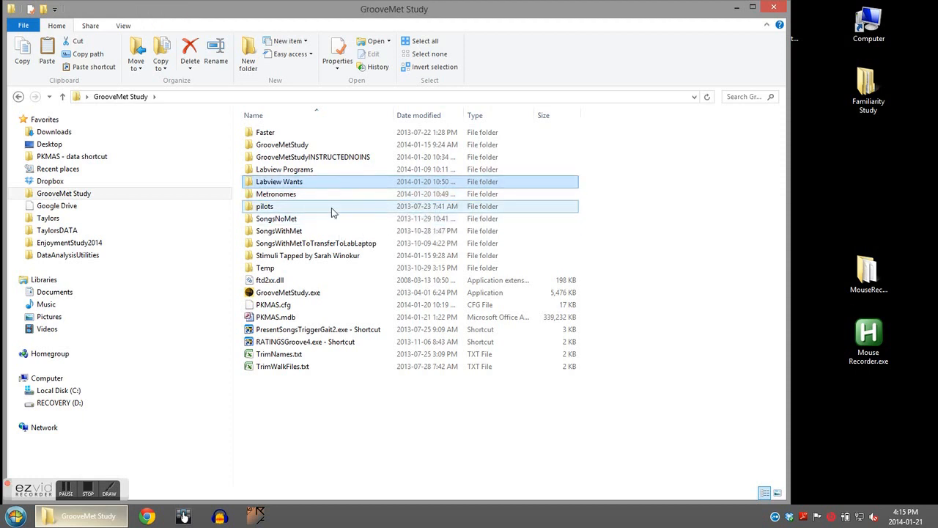
left_click(310, 219)
key("shift+Down")
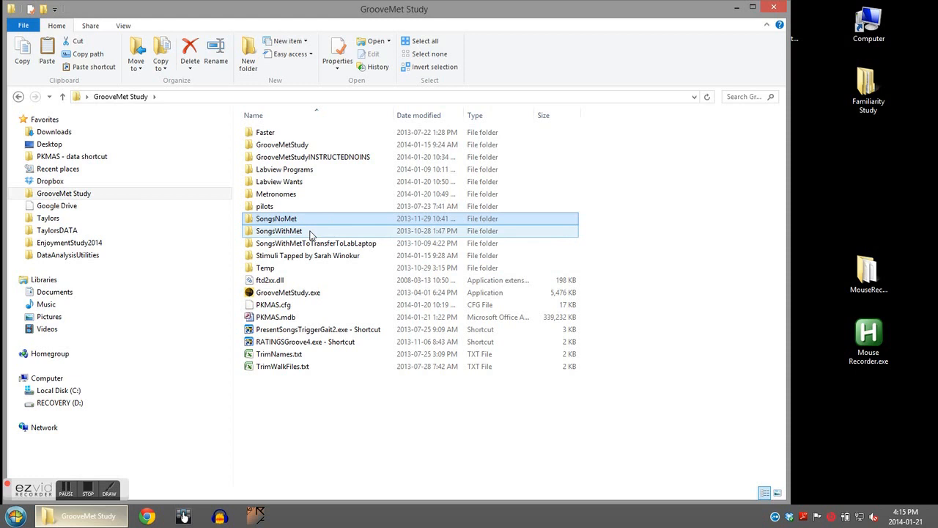
left_click(308, 183)
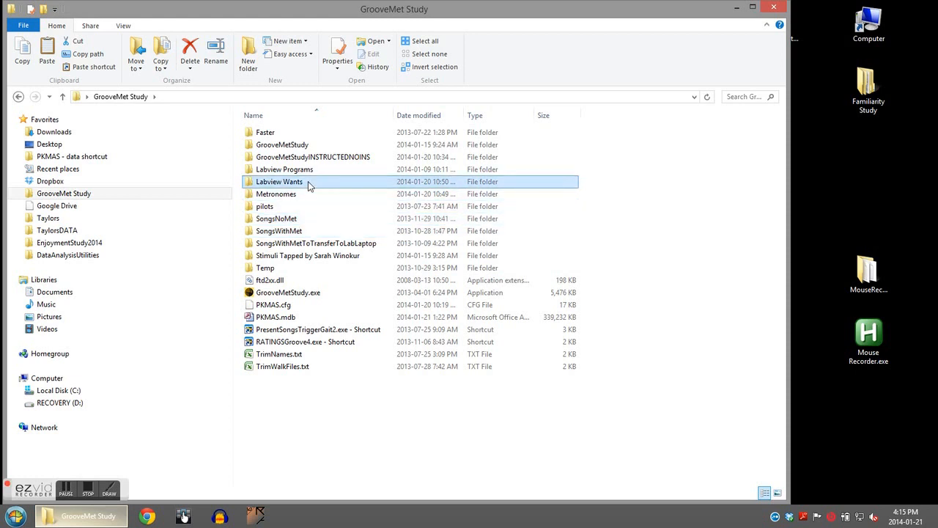
left_click(317, 170, "shift")
left_click(314, 183)
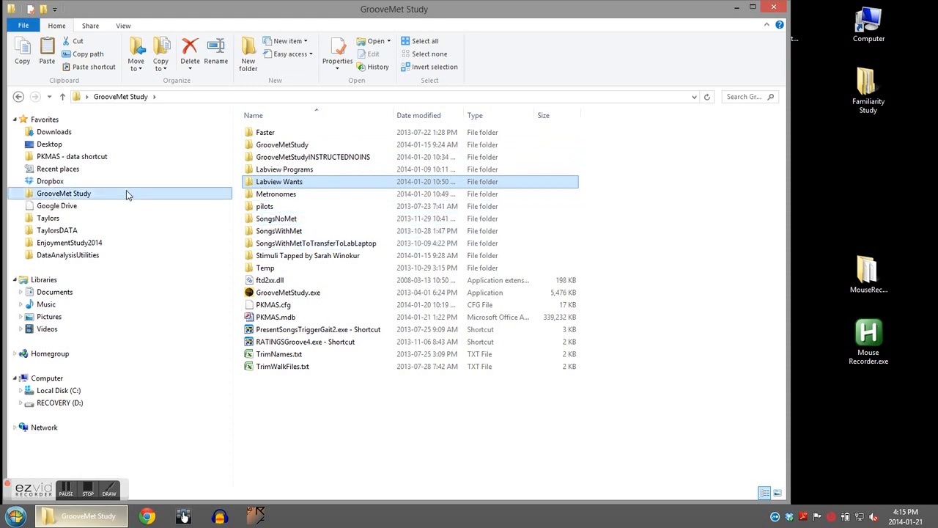
left_click(314, 195)
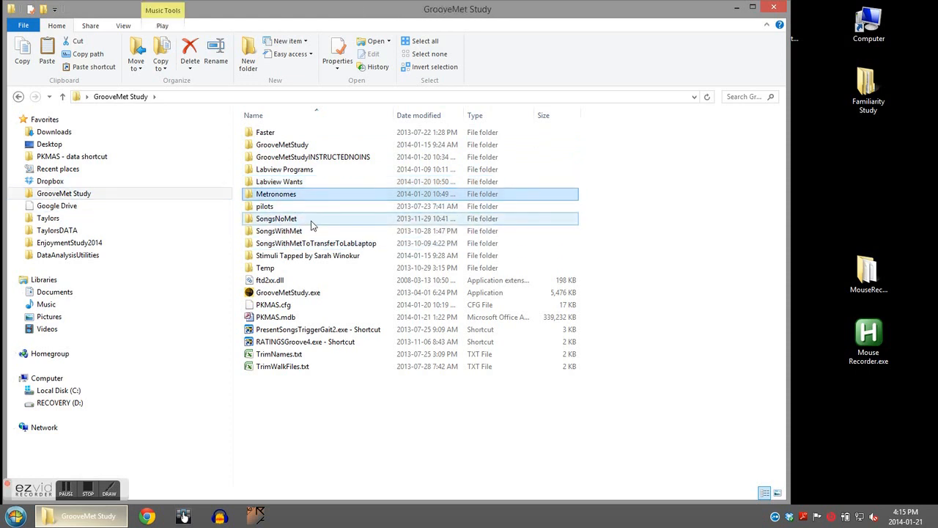
View the contents of the SongsNoMet folder and return to the GrooveMet Study folder
left_click(313, 222)
double_click(310, 221)
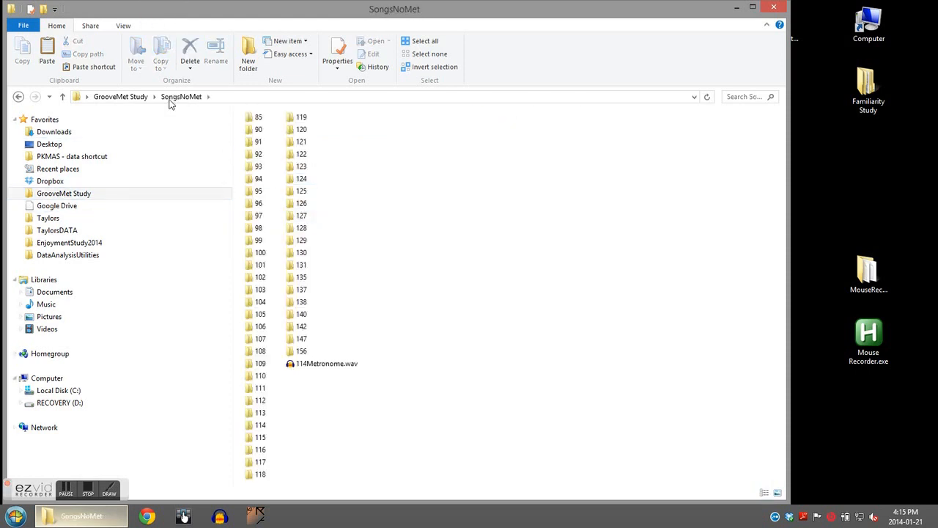
left_click(123, 101)
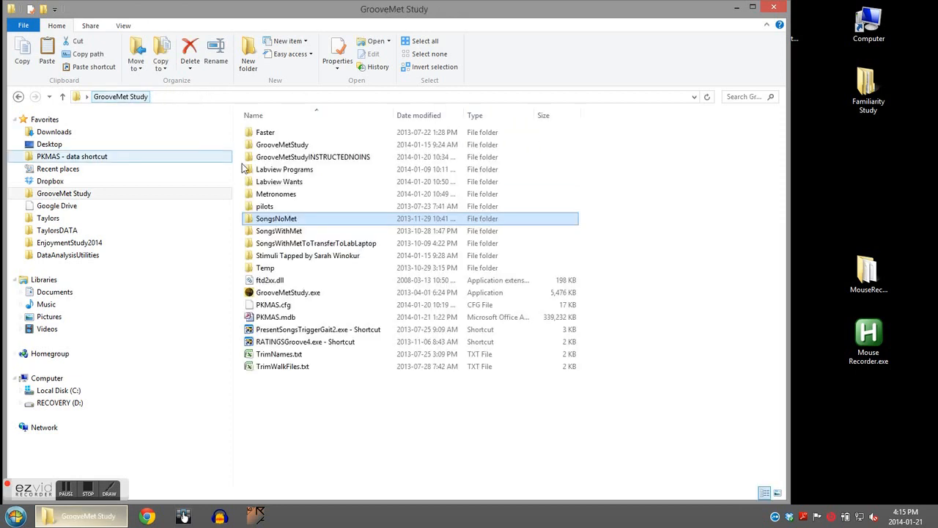
Open SampleDoubleSupport.txt from the Labview Wants folder
double_click(298, 182)
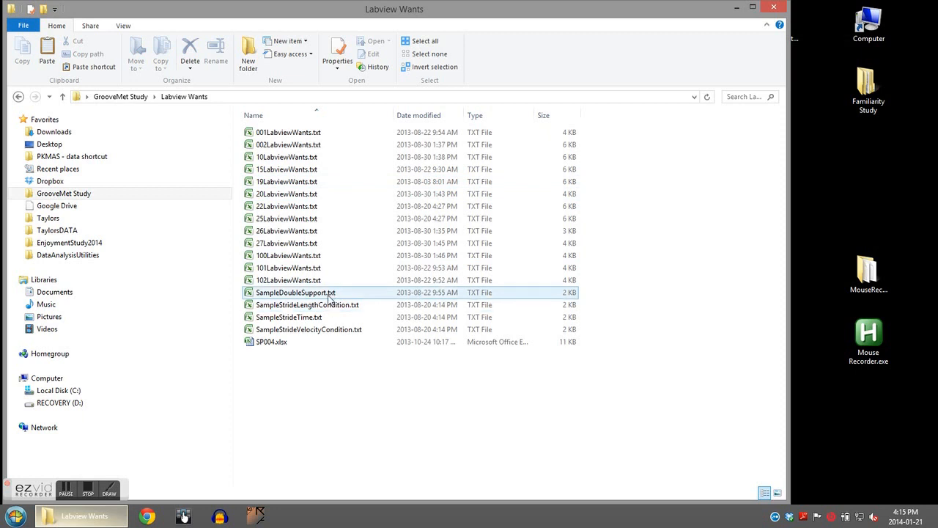
left_click(319, 332)
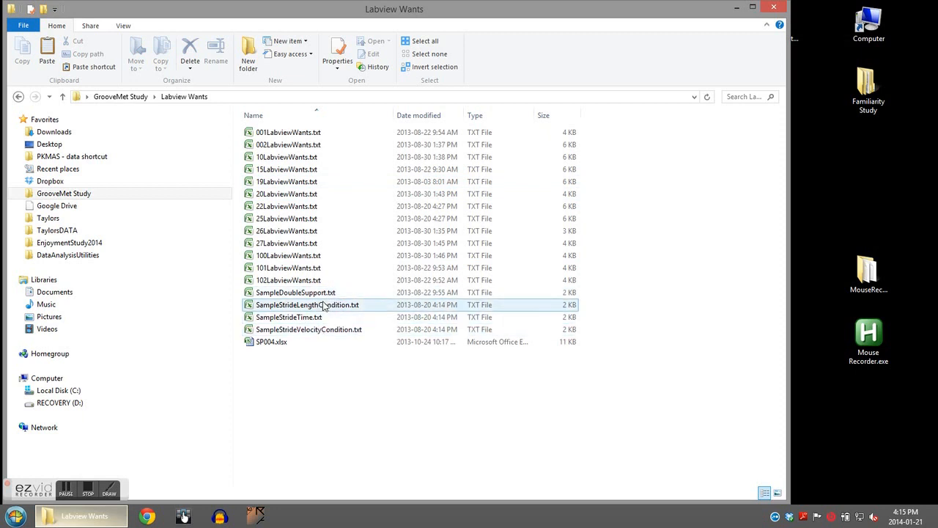
left_click(327, 295)
double_click(326, 294)
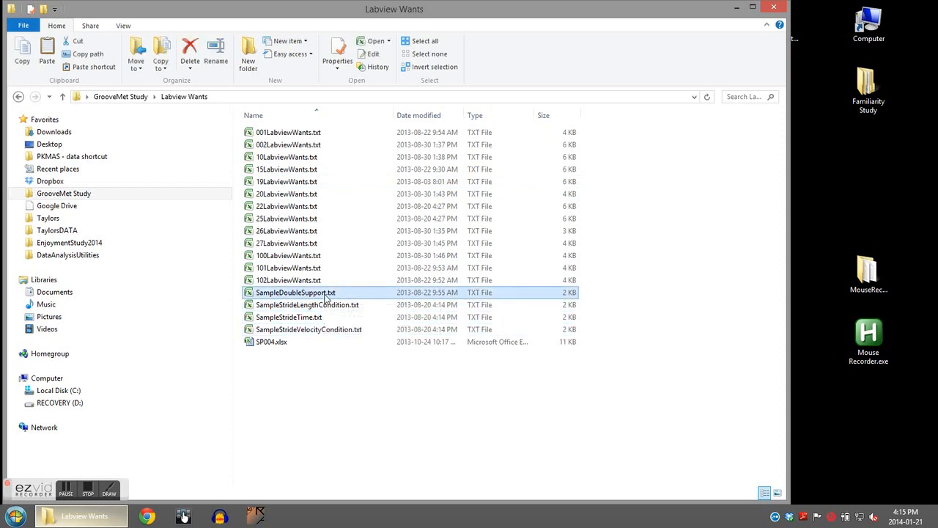
Delete the file-path column A and widen the remaining column of condition names
left_click(44, 105)
right_click(44, 105)
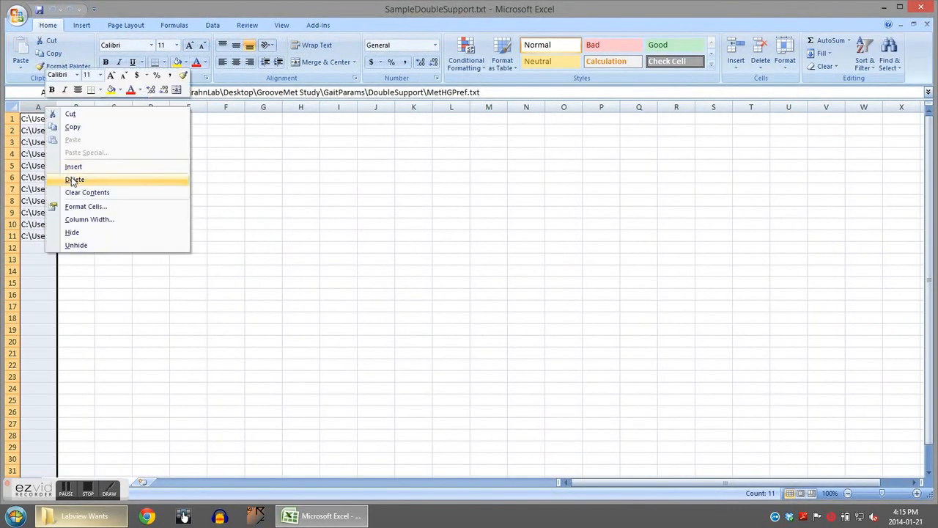
left_click(69, 180)
left_click_drag(57, 107, 232, 107)
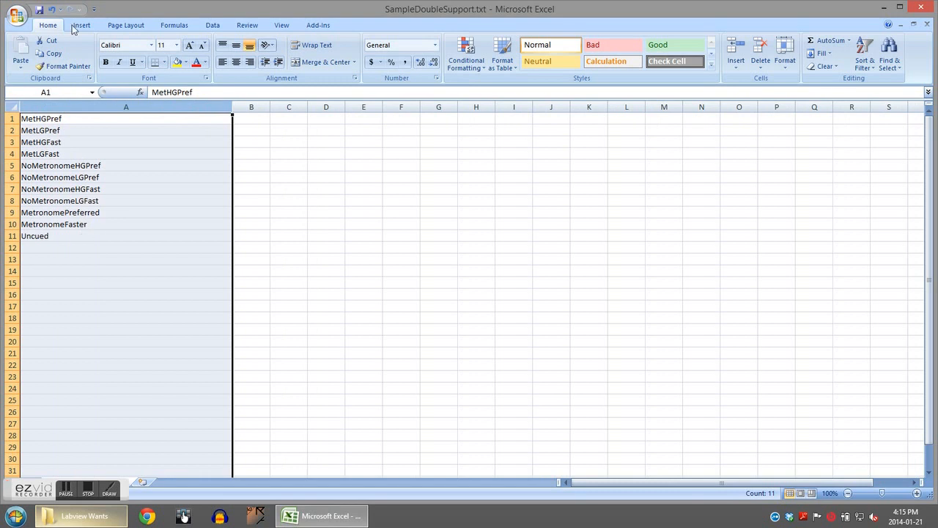
Start saving a copy of the condition list in the DataAnalysisUtilities folder under the file name SampleConditions
left_click(19, 16)
mouse_move(46, 119)
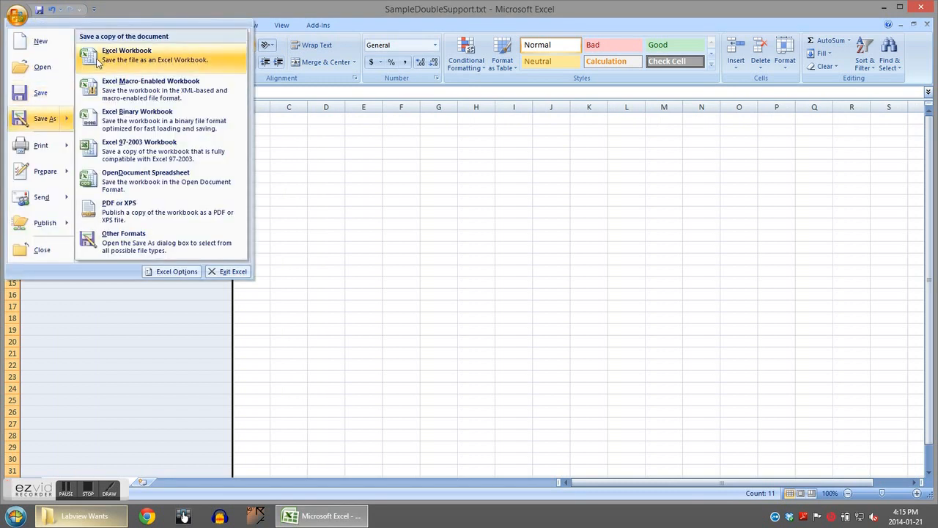
left_click(126, 55)
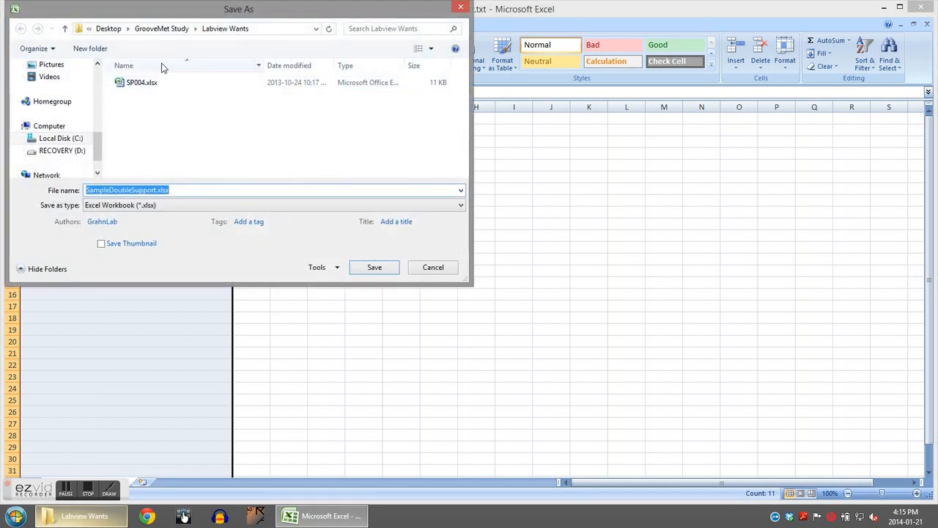
scroll(99, 77, "up", 2)
scroll(99, 78, "up", 2)
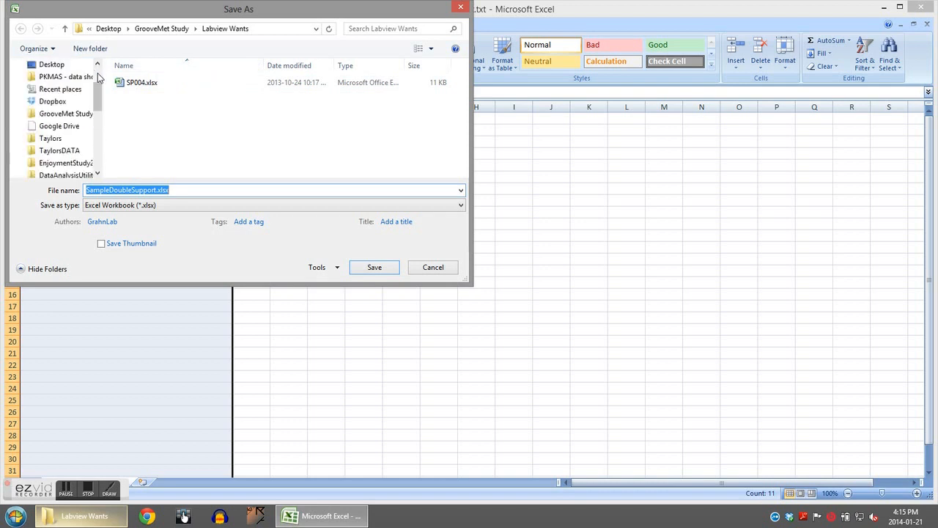
left_click(65, 174)
left_click_drag(156, 190, 110, 188)
type("Conditions")
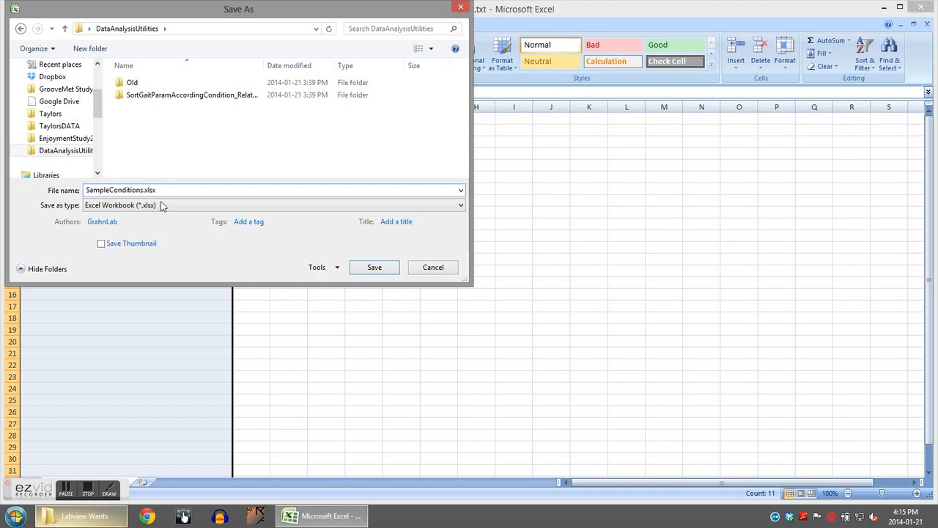
Save the copy in Text (Tab delimited) format, keeping that format despite incompatible features
left_click(163, 205)
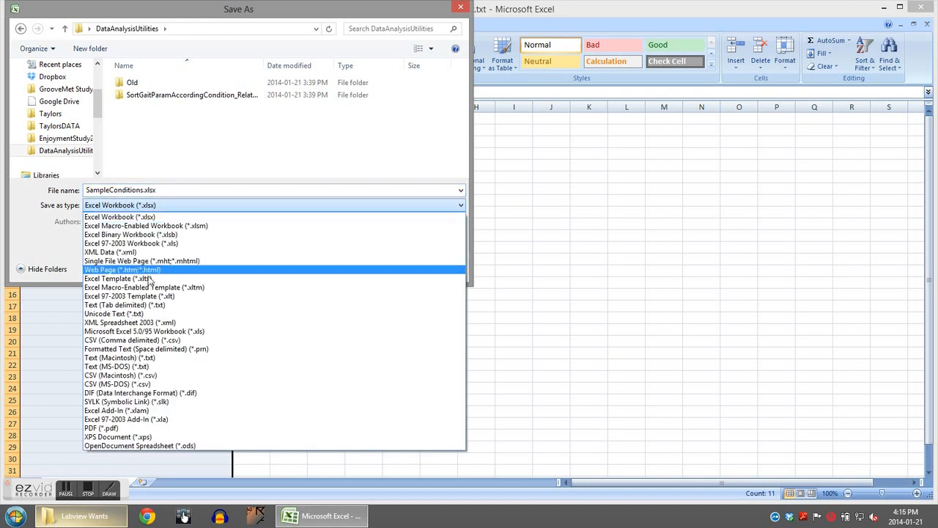
left_click(162, 305)
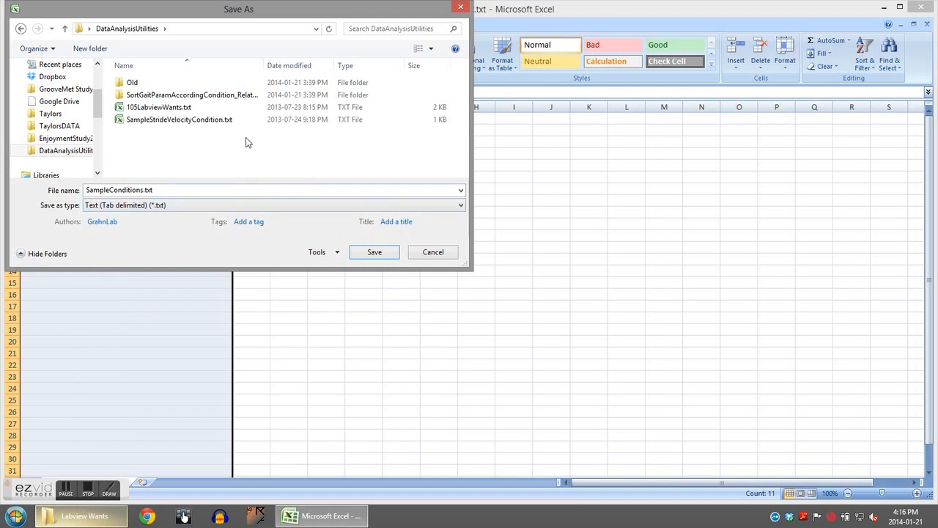
left_click(365, 253)
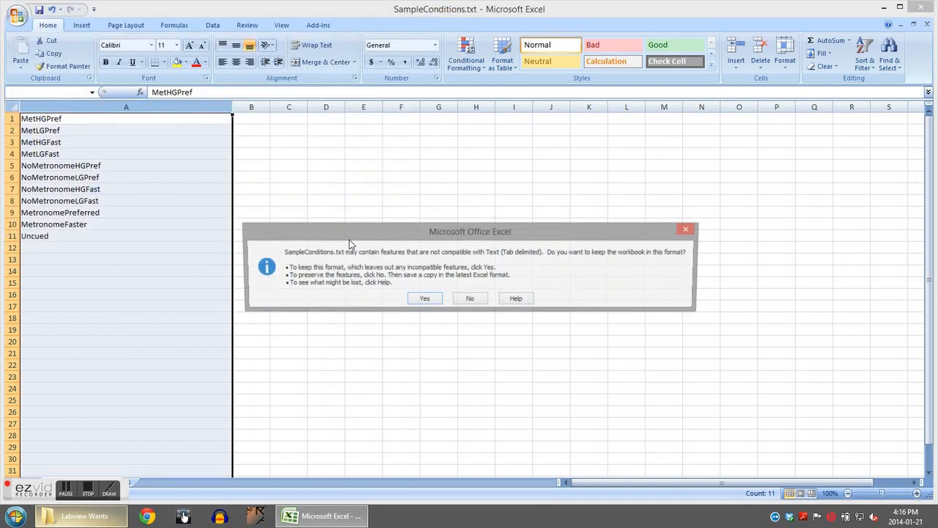
left_click(424, 299)
Switch to File Explorer and open the SortGaitParamAccordingCondition_Relative File Paths folder inside DataAnalysisUtilities
left_click(113, 515)
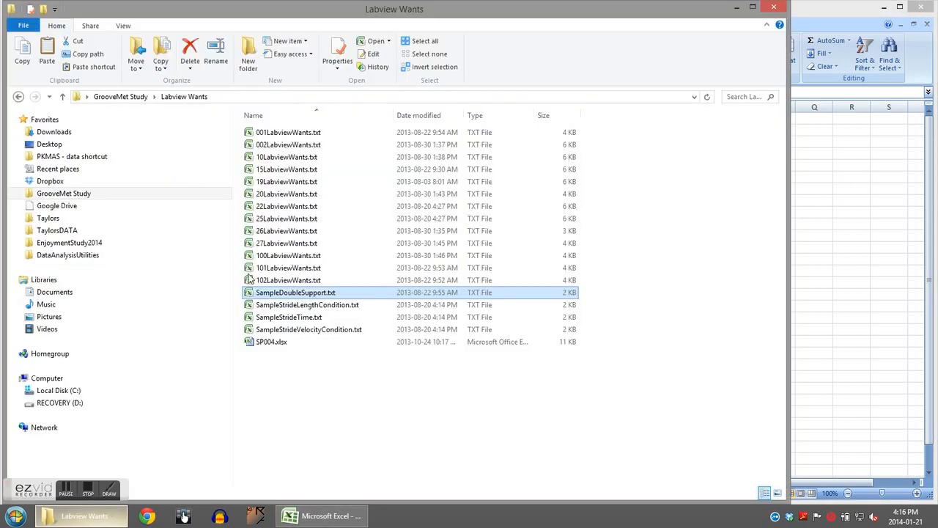
left_click(137, 256)
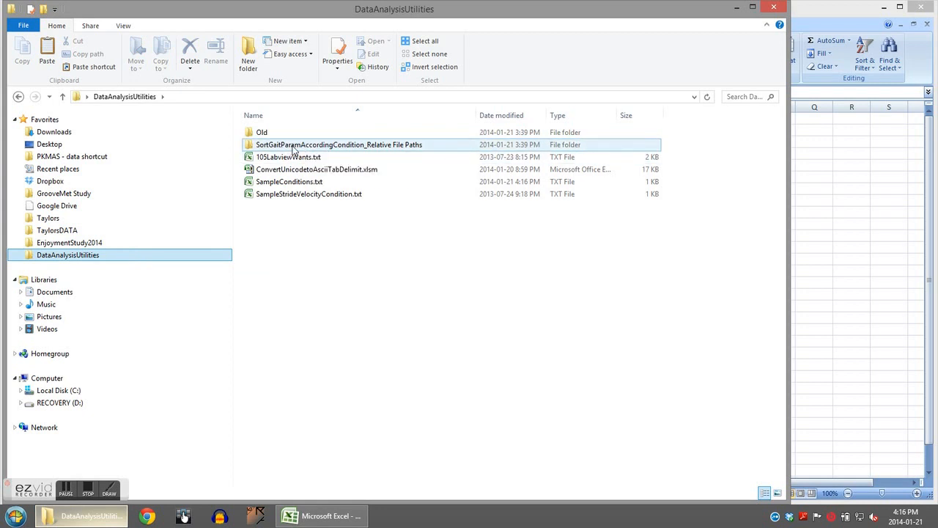
double_click(343, 147)
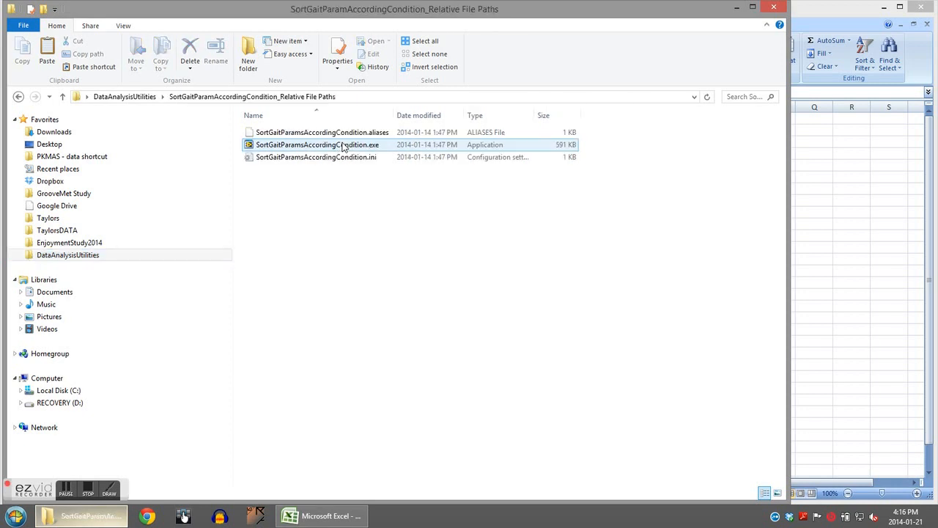
Launch SortGaitParamsAccordingCondition.exe and create a folder named GaitParametersForDemo in the thesis data folder from its save-location dialog
double_click(306, 148)
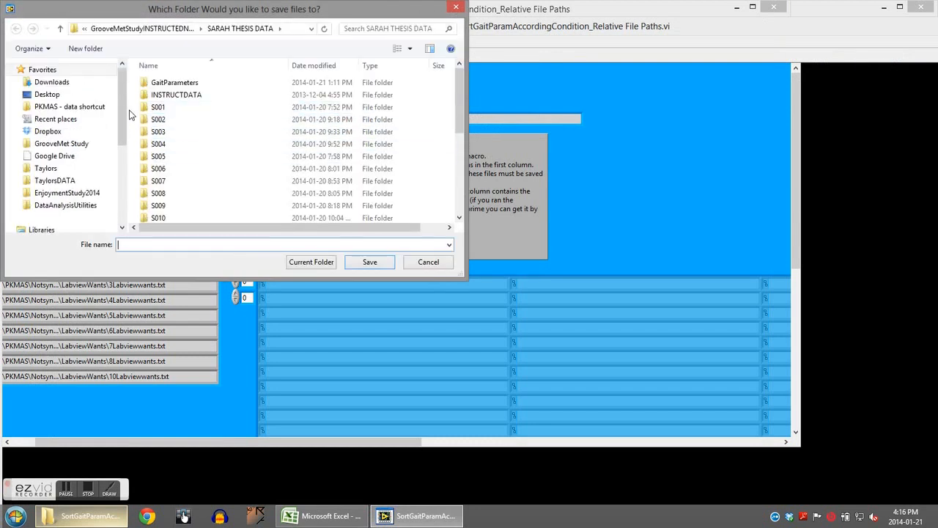
left_click(85, 49)
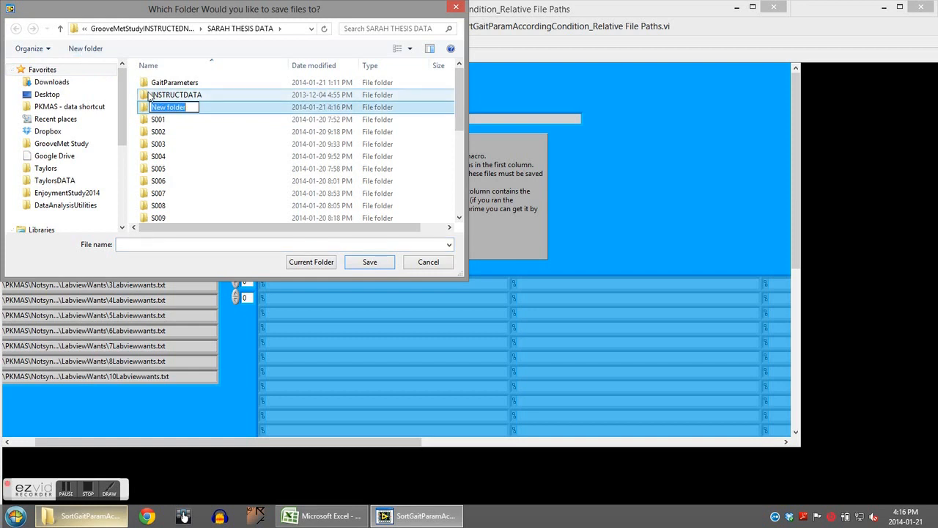
type("GAit")
key("BackSpace")
key("BackSpace")
key("BackSpace")
type("aigPa")
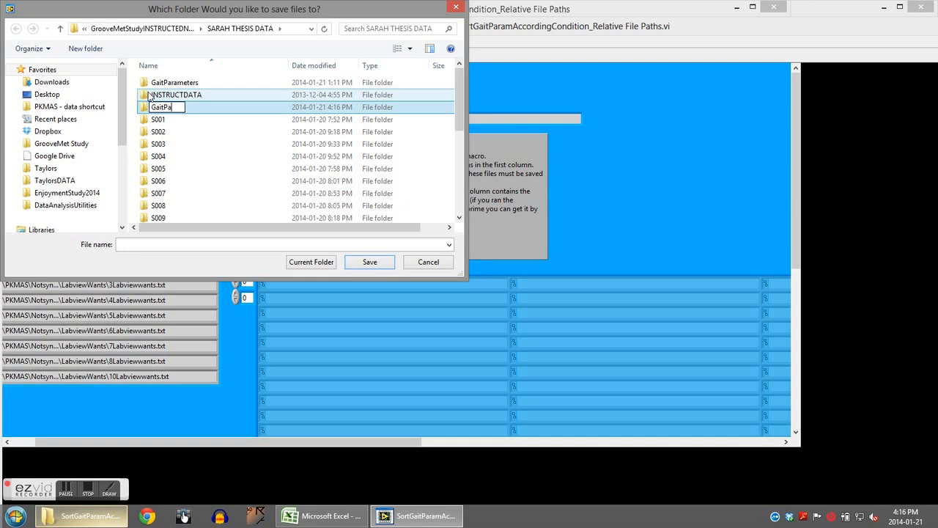
type("rametersForDemo")
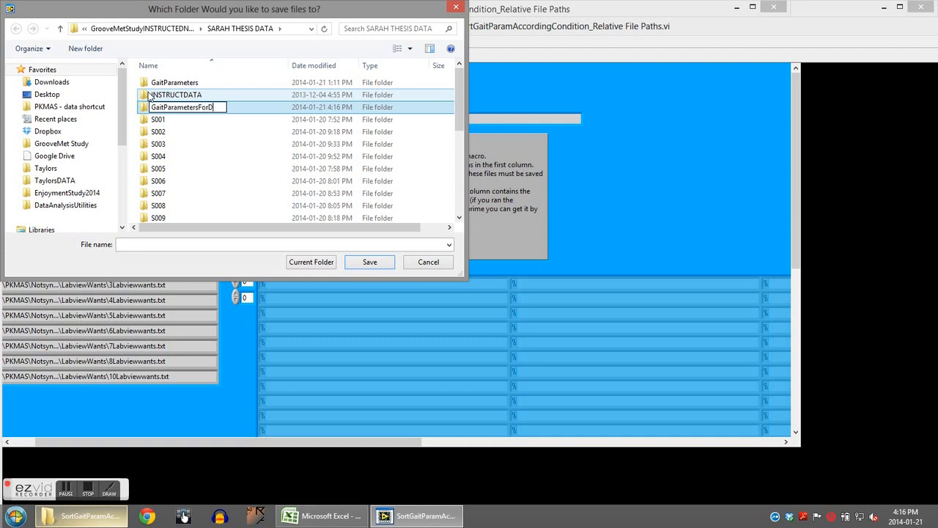
key("Return")
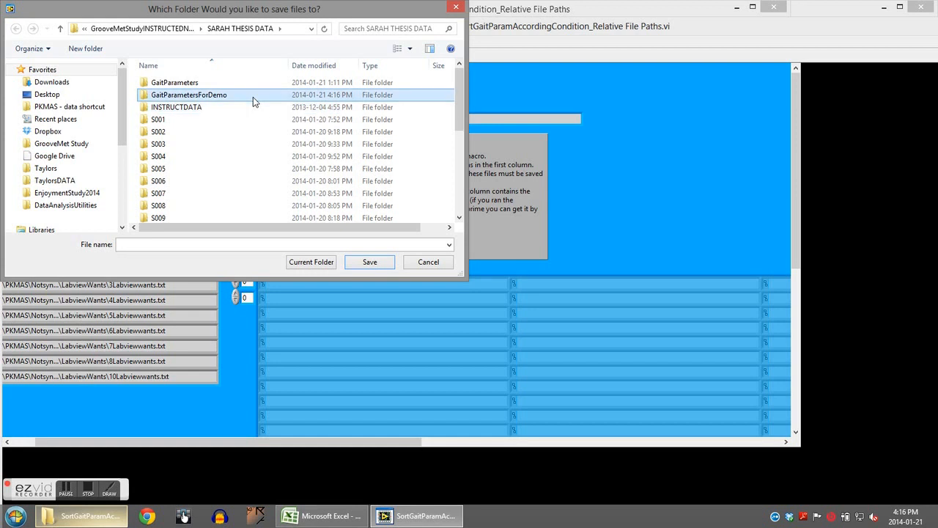
Open the GaitParametersForDemo folder and choose it as the folder to save files to
double_click(253, 97)
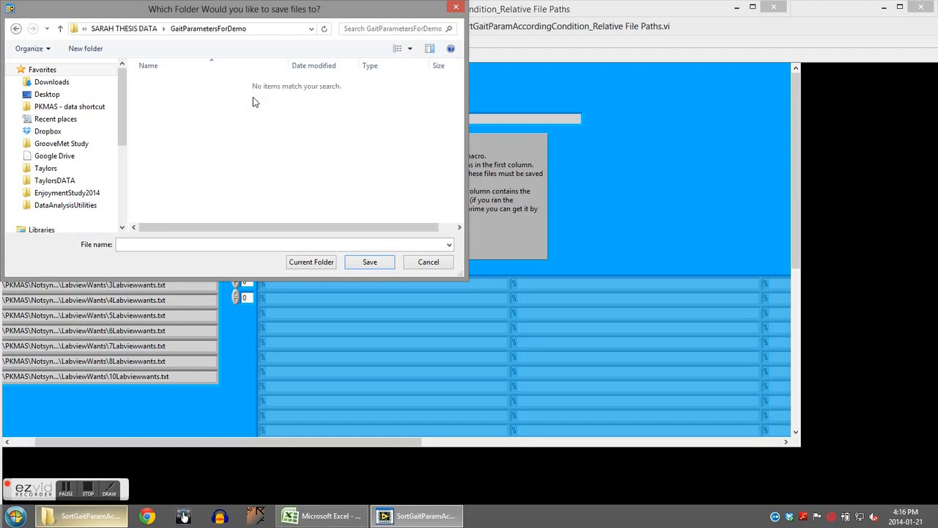
left_click(315, 263)
left_click(563, 346)
left_click(480, 296)
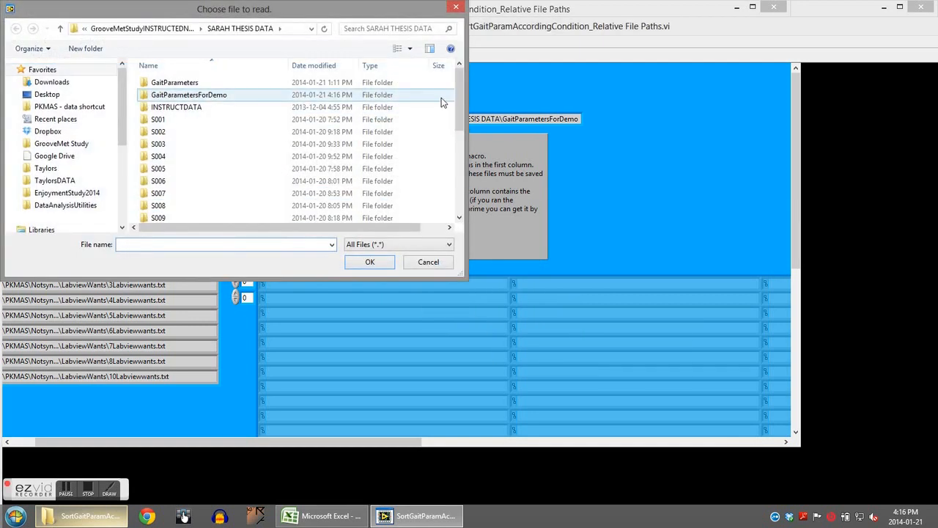
Open Conditions.txt in Excel from the file chooser, examine the condition names in column A, and close it
left_click_drag(462, 110, 461, 192)
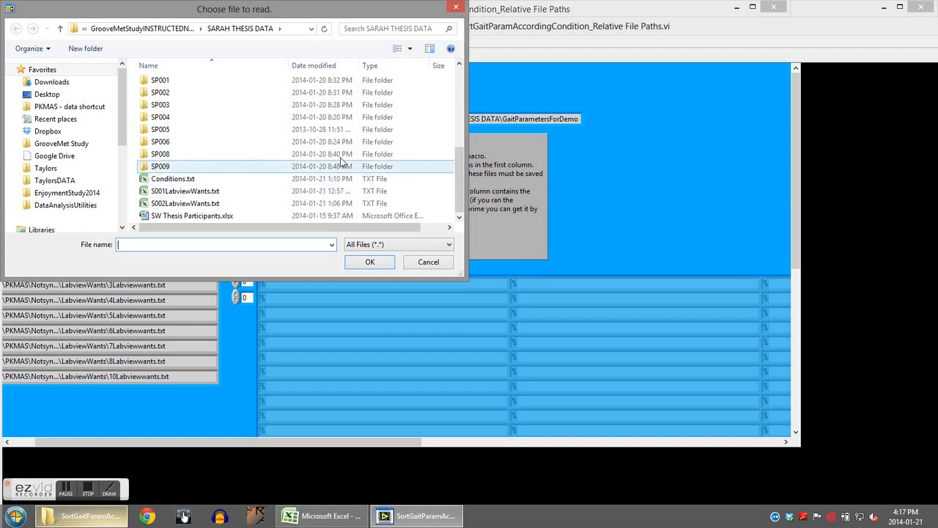
right_click(174, 183)
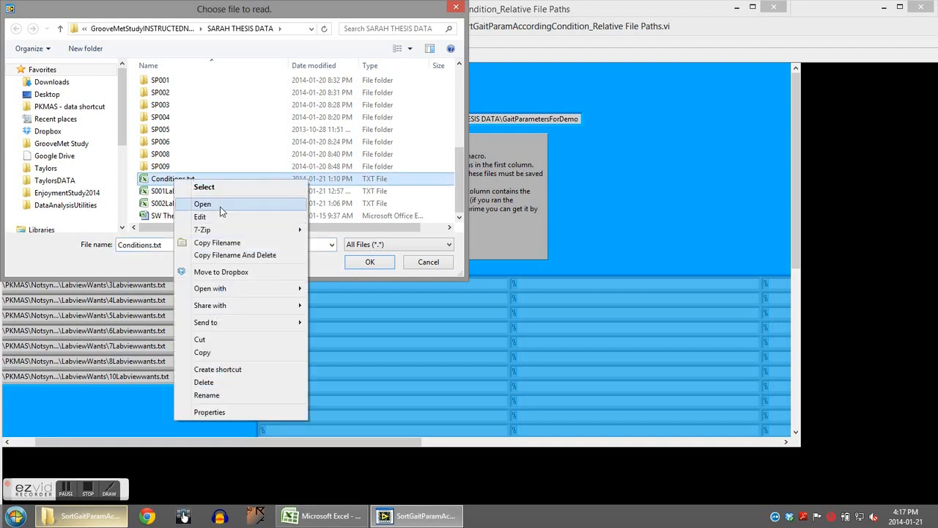
left_click(206, 203)
left_click(47, 107)
left_click_drag(42, 118, 38, 235)
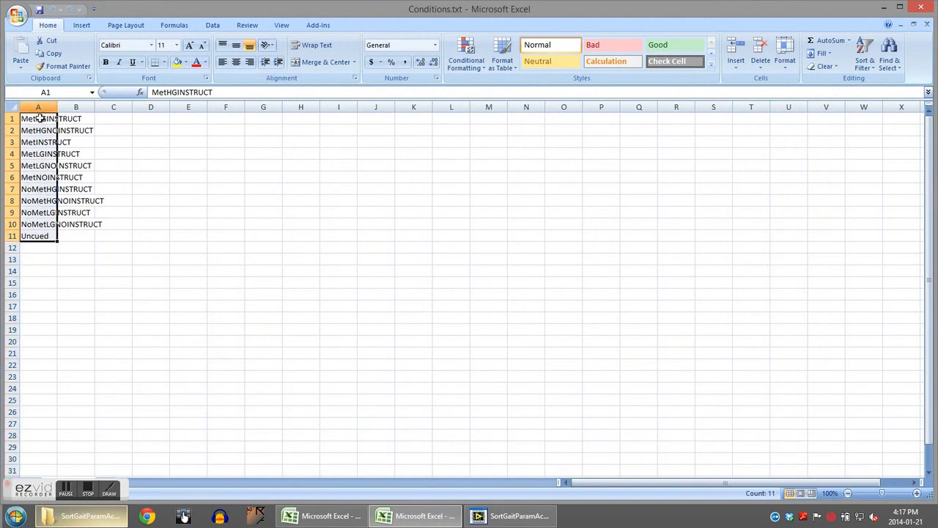
left_click(926, 24)
left_click(920, 7)
Choose Conditions.txt as the file to read in the sorting program
left_click(212, 180)
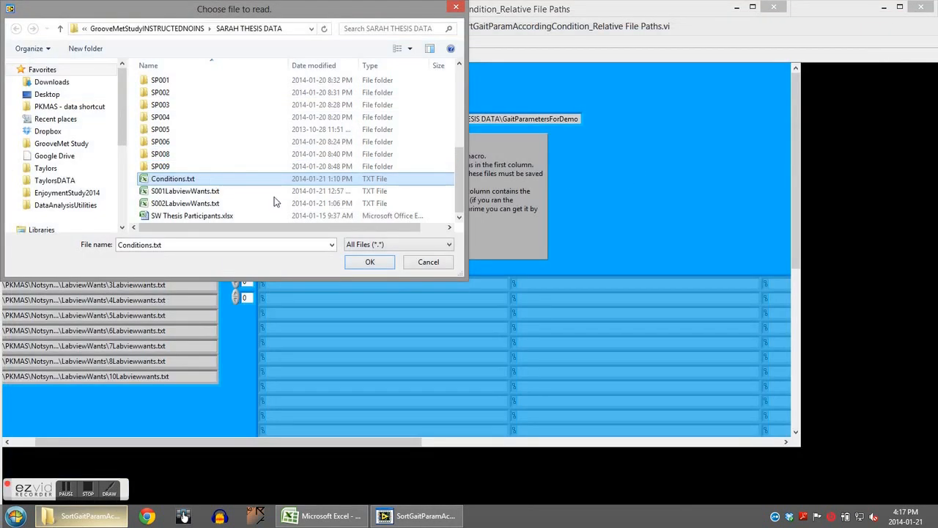
left_click(388, 265)
left_click(383, 262)
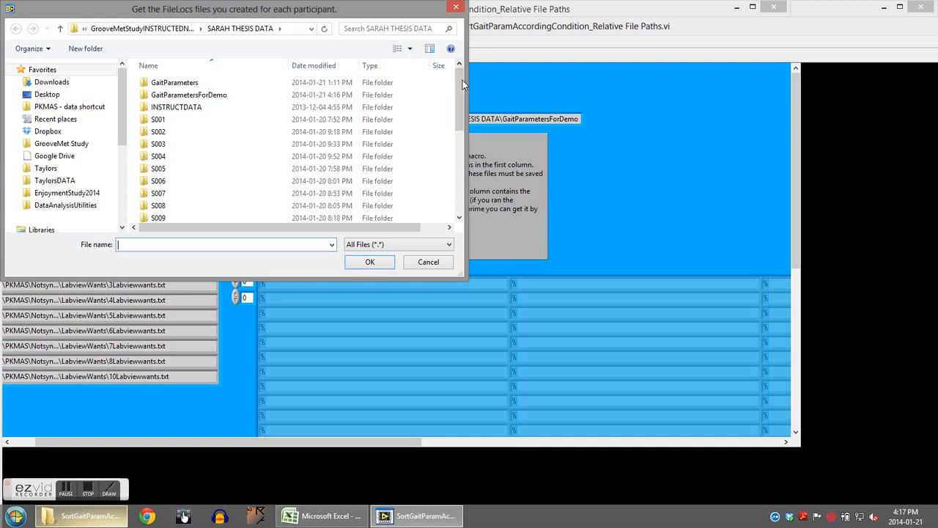
Open S001LabviewWants.txt in Excel from the FileLocs chooser and widen column A to show the file paths
left_click_drag(459, 83, 456, 169)
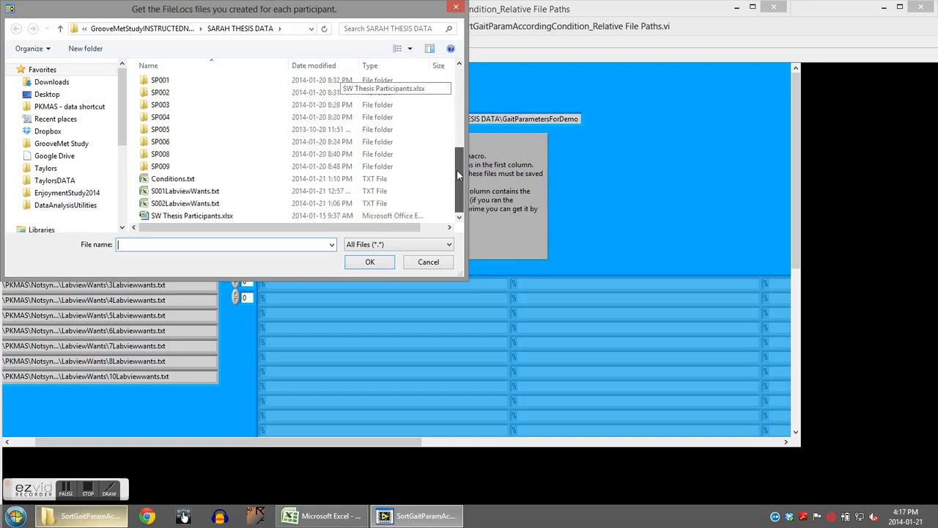
left_click(219, 191)
right_click(222, 192)
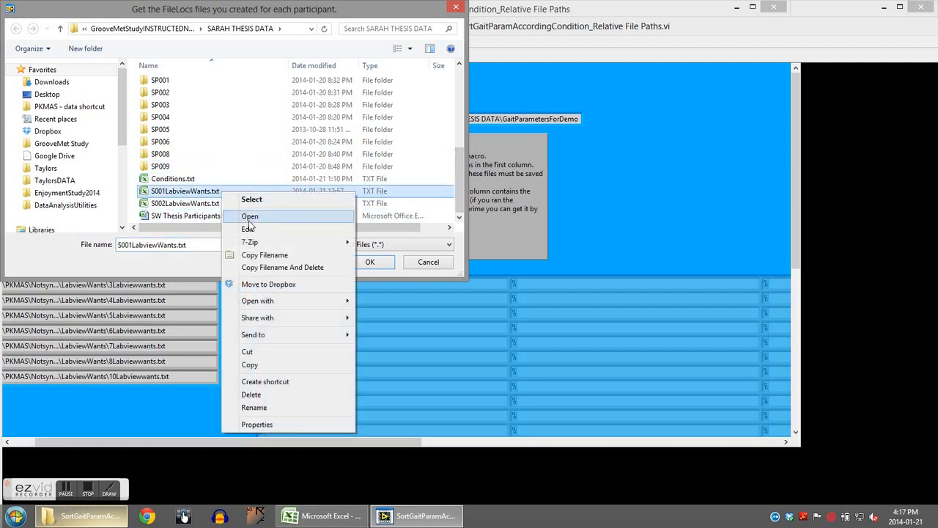
left_click(249, 218)
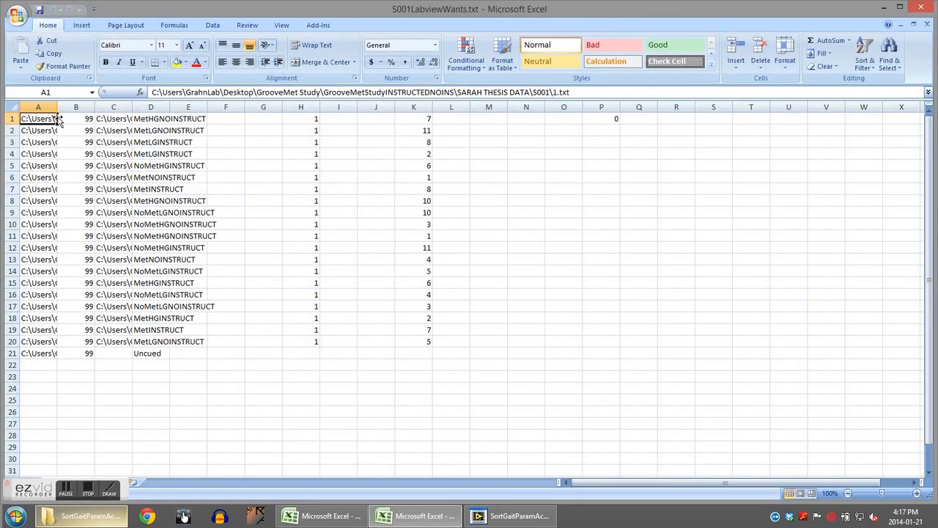
double_click(57, 108)
left_click(231, 106)
left_click(231, 105)
Examine the gait file paths listed in column A and copy the path in cell A1
left_click(346, 129)
left_click(340, 152)
left_click(343, 187)
left_click(356, 130)
left_click(349, 164)
key("Down")
key("Down")
left_click(369, 120)
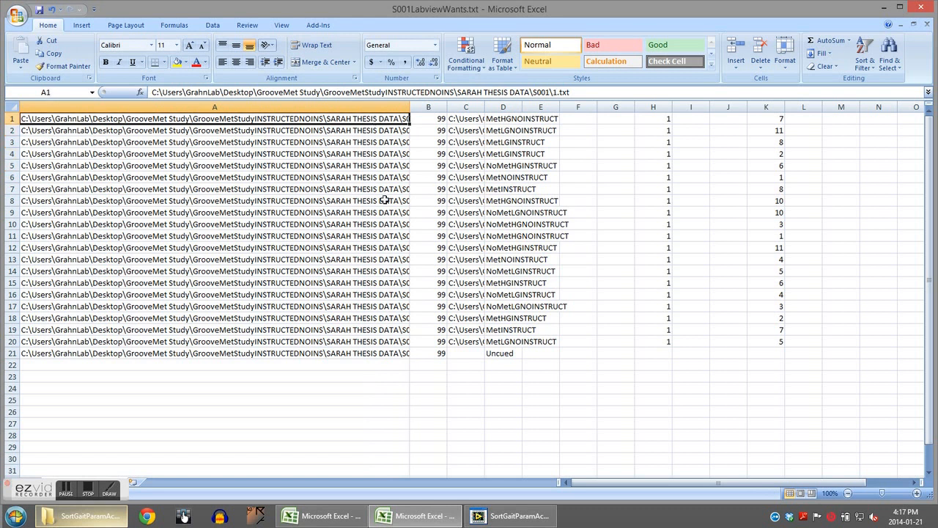
Switch to File Explorer, open 1.txt through the copied path to view its gait data, and close the file and the Explorer window
left_click(82, 516)
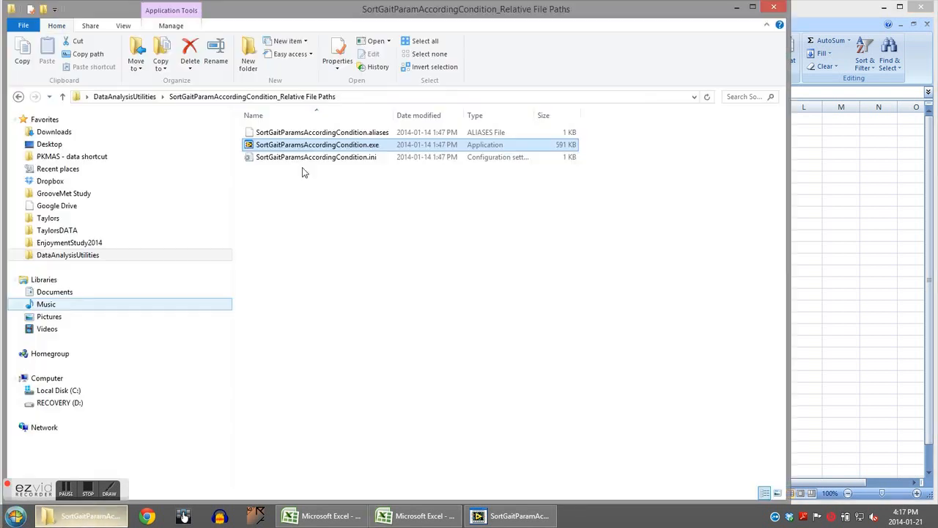
left_click(362, 96)
key("ctrl+v")
key("Return")
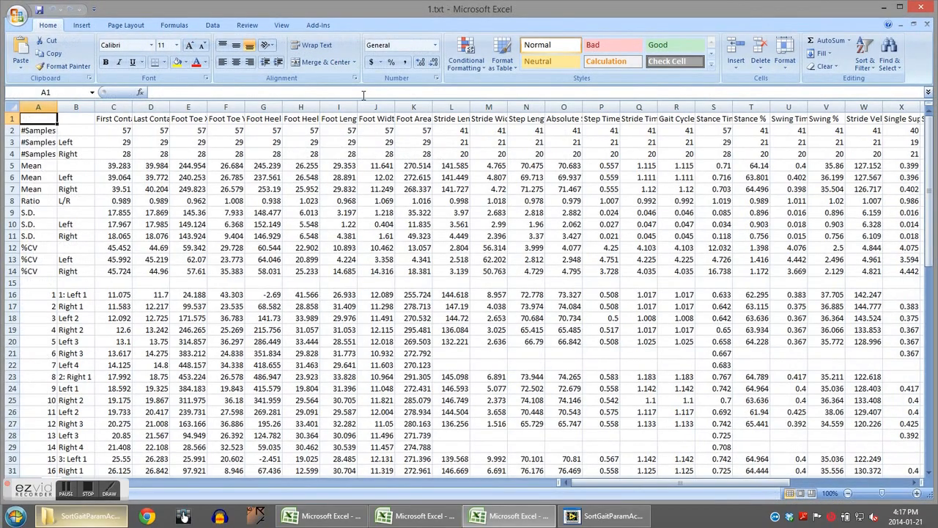
left_click(927, 25)
left_click(921, 6)
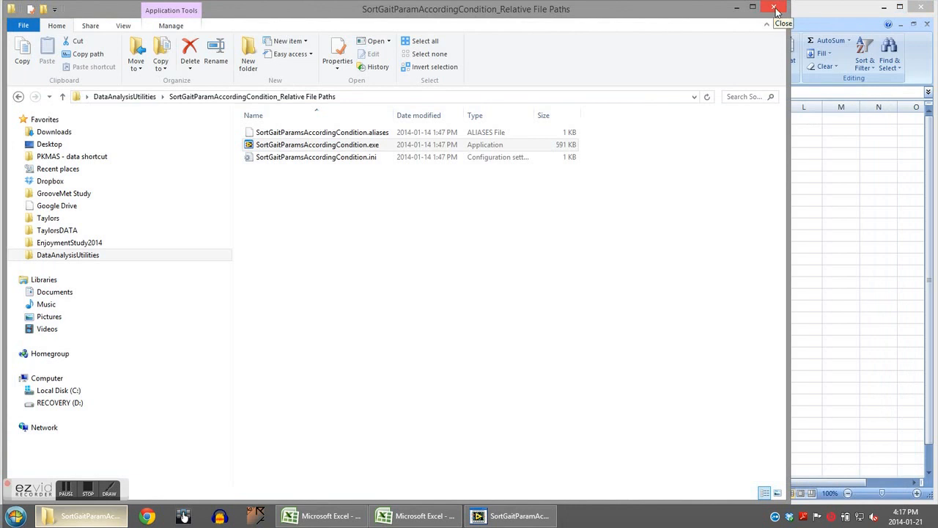
left_click(775, 11)
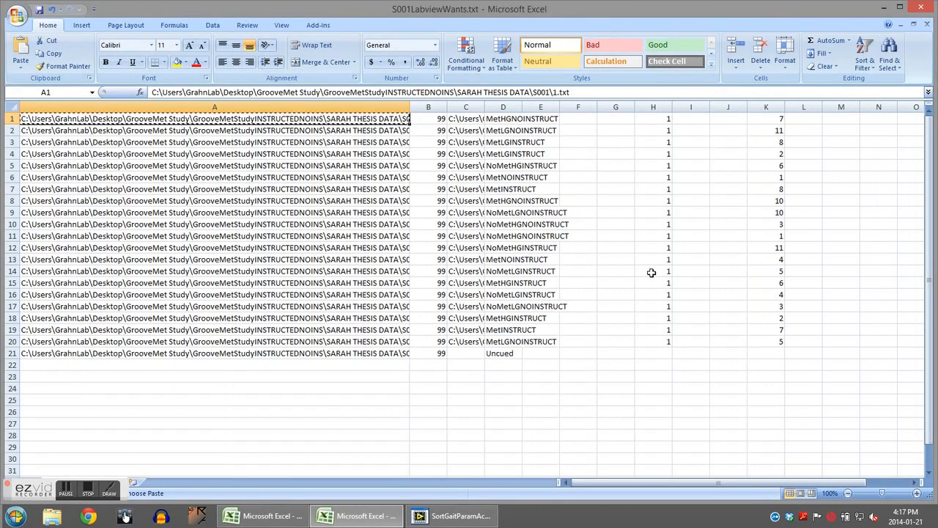
Switch back to the sorting program, load S001LabviewWants.txt and S002LabviewWants.txt as the FileLocs files, and accept the gait parameter column number
left_click(448, 516)
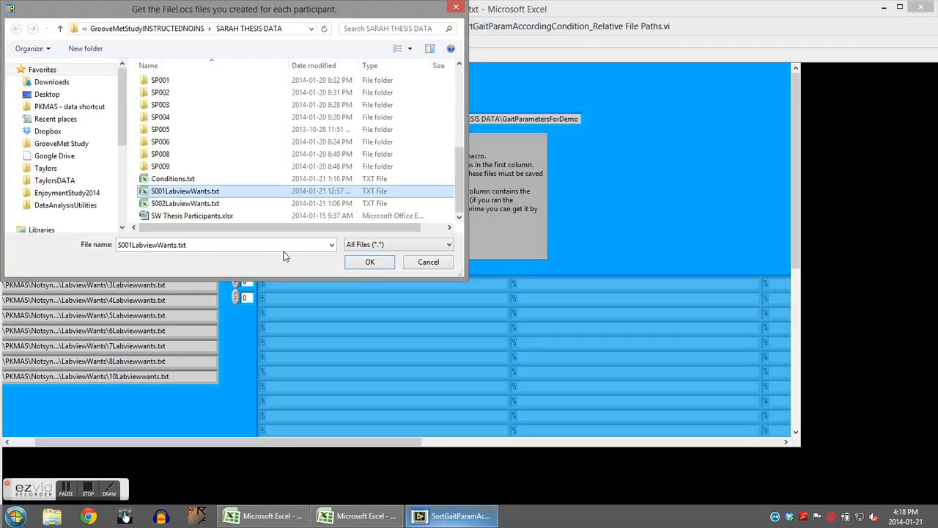
left_click(189, 204, "ctrl")
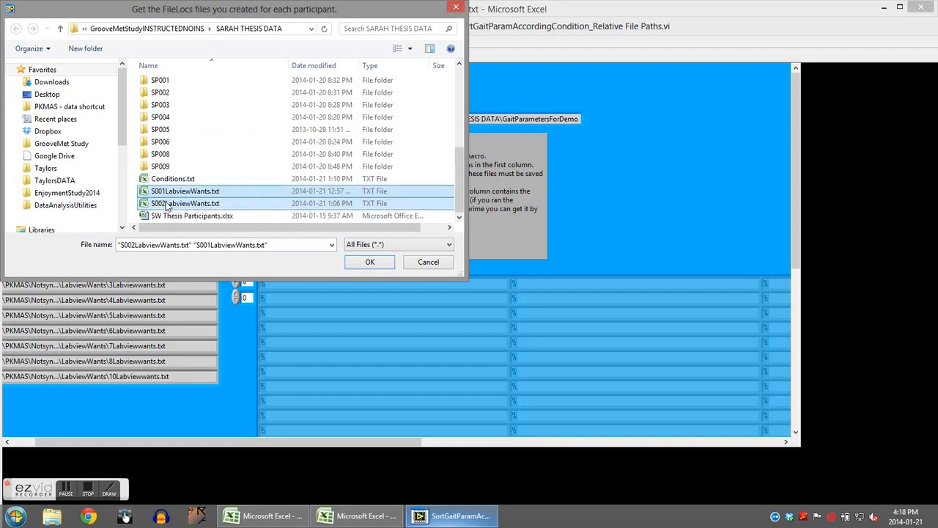
left_click(370, 261)
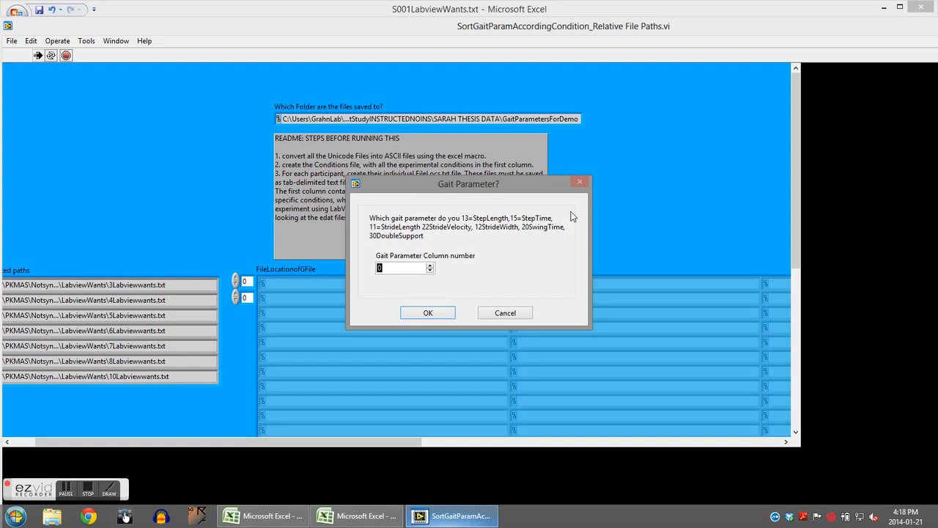
left_click(451, 313)
Read the condition column prompt, then open 001LabviewWants.txt from the GrooveMet Study > Labview Wants folder in File Explorer
mouse_move(380, 207)
left_mouse_down()
mouse_move(469, 227)
mouse_move(482, 244)
mouse_move(371, 202)
left_mouse_up()
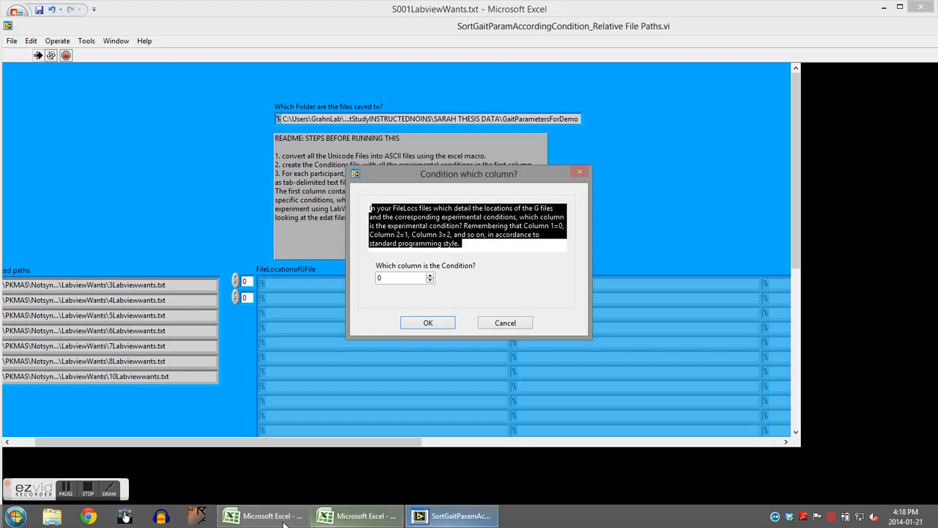
left_click_drag(419, 209, 396, 208)
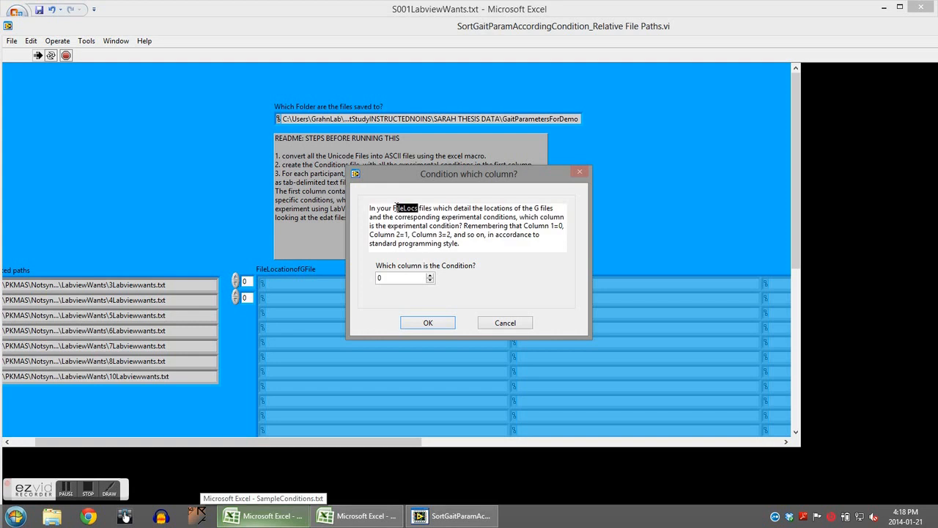
left_click(51, 516)
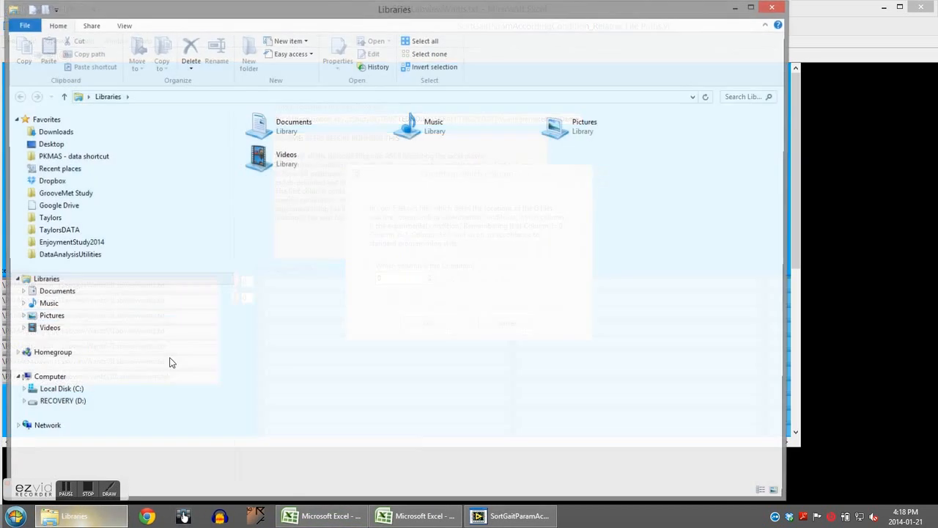
left_click(85, 193)
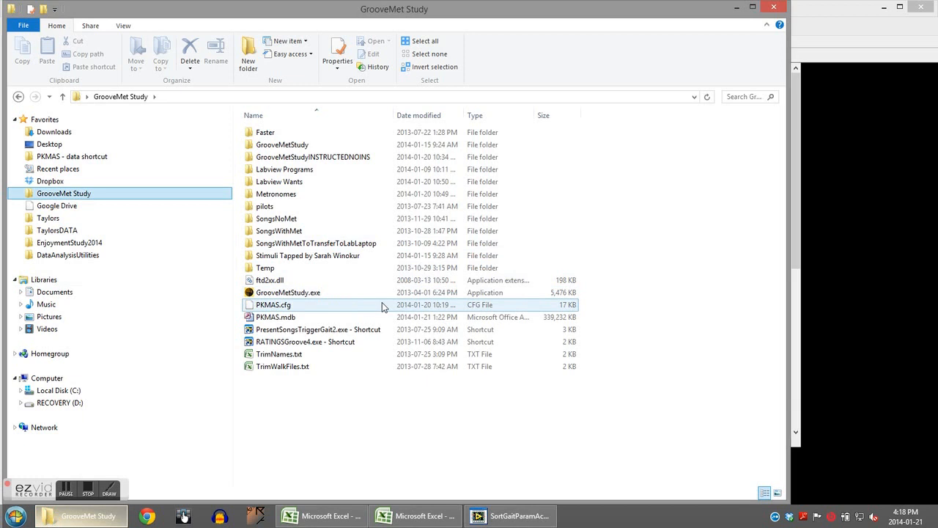
double_click(331, 184)
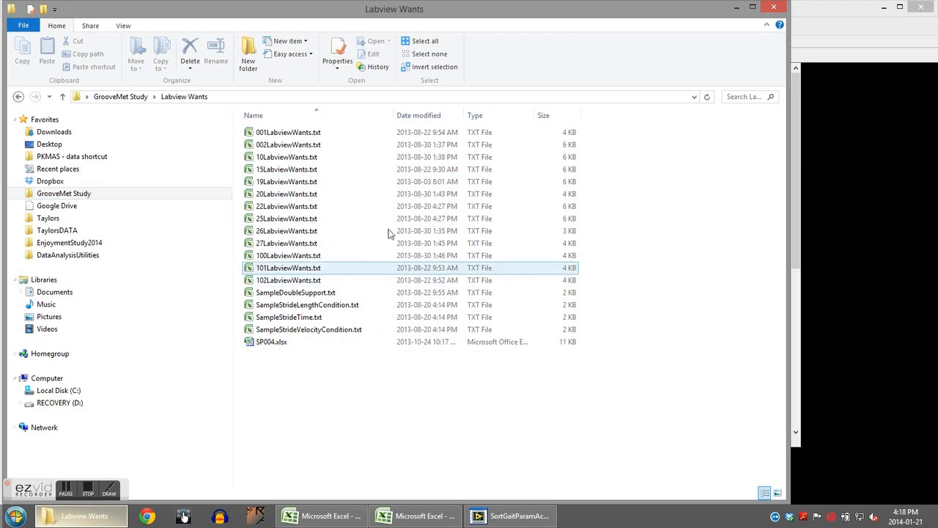
double_click(349, 133)
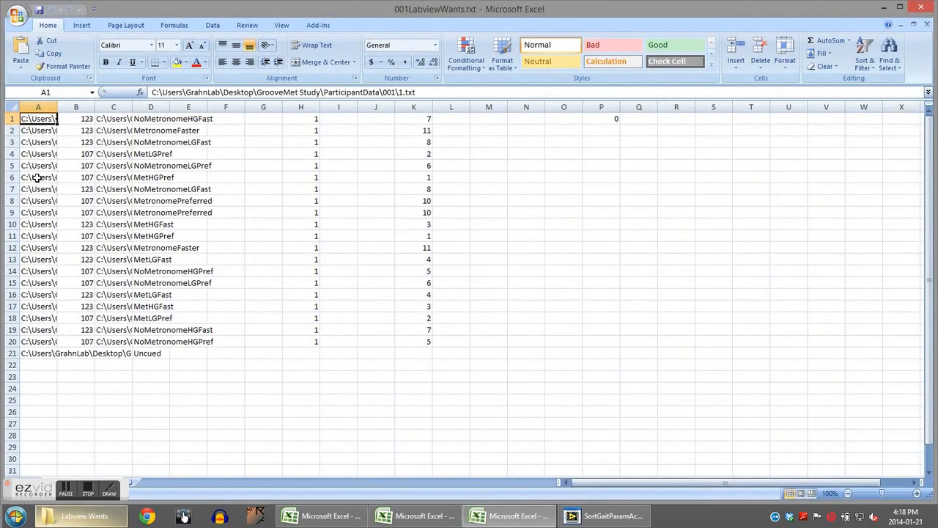
Check the position of the condition column by counting columns A to D in 001LabviewWants.txt, and close the file and its Excel window
left_click(75, 165)
left_click(126, 164)
left_click(150, 162)
left_click(150, 107)
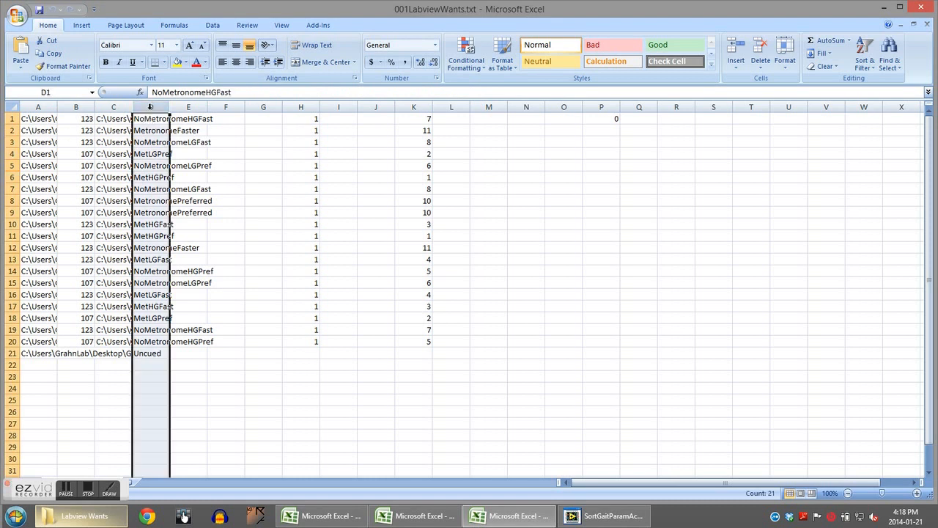
left_click(47, 106)
left_click(76, 106)
left_click(114, 106)
left_click(159, 103)
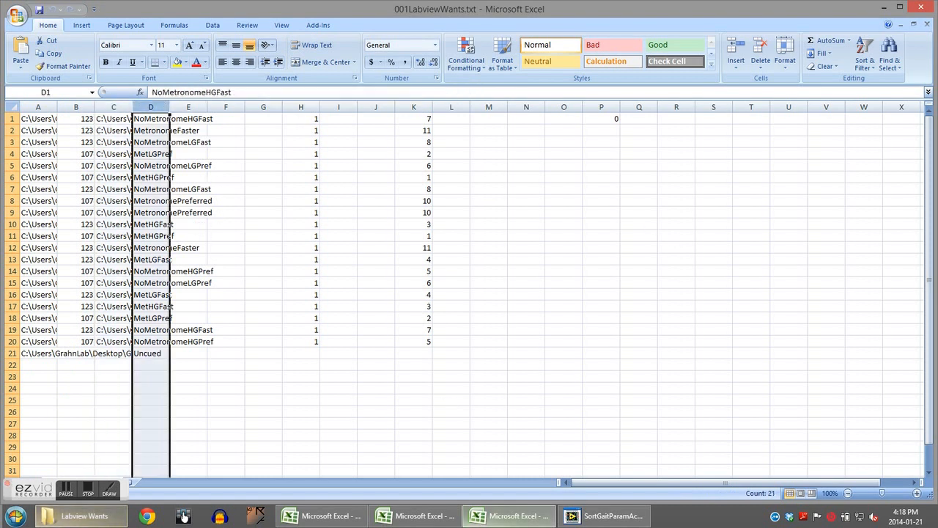
left_click(925, 24)
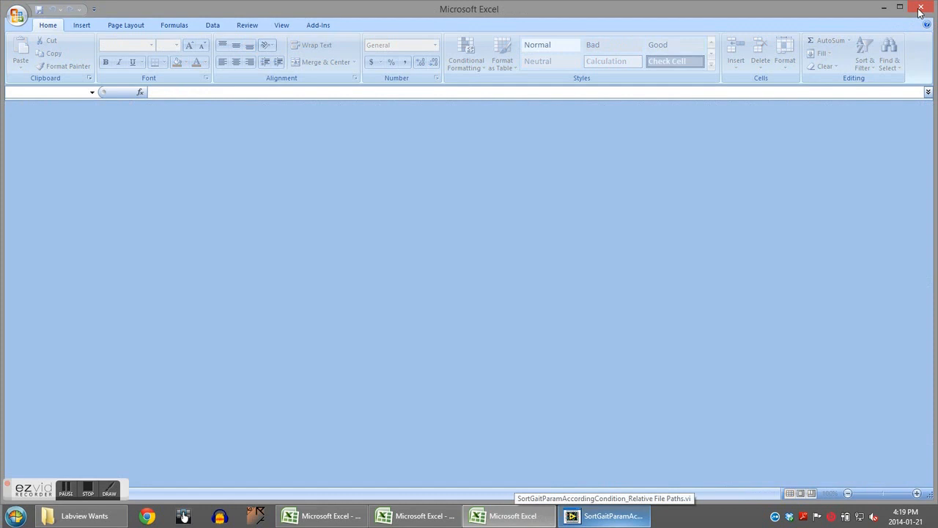
left_click(920, 7)
Set the condition column number to 3 in the sorting program and run the sort
double_click(378, 278)
type("3")
left_click(431, 323)
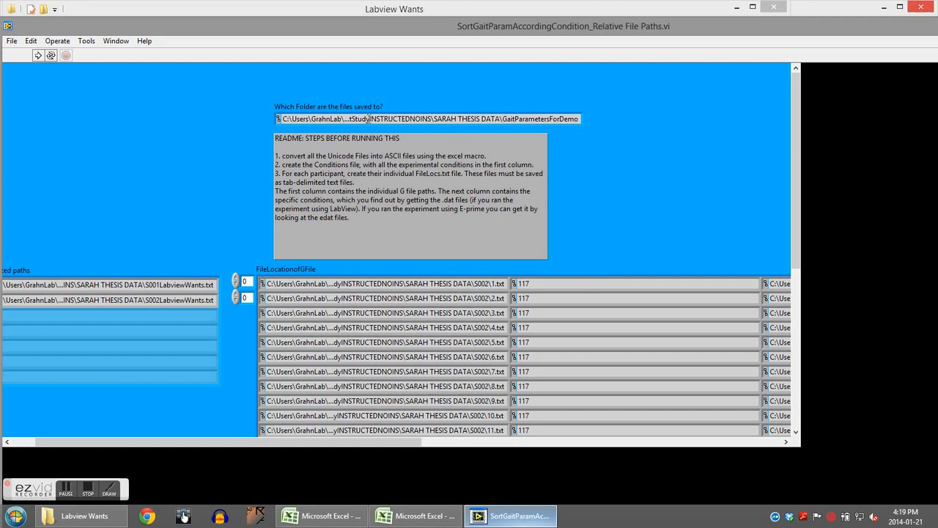
Copy the save folder path from the sorting program and open that GaitParametersForDemo folder in File Explorer
left_click(293, 118)
double_click(293, 117)
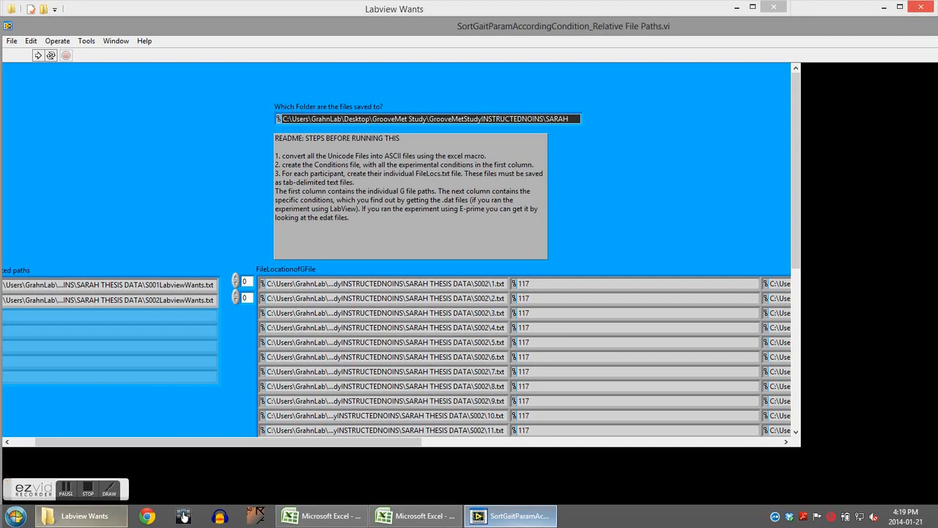
left_click(77, 515)
left_click(434, 98)
type("C:\\Users\\GrahnLab\\Desktop\\GrooveMet Study\\GrooveMetStudyINSTRUCTEDNOINS\\SARAH THESIS DATA\\GaitParametersForDemo")
key("Return")
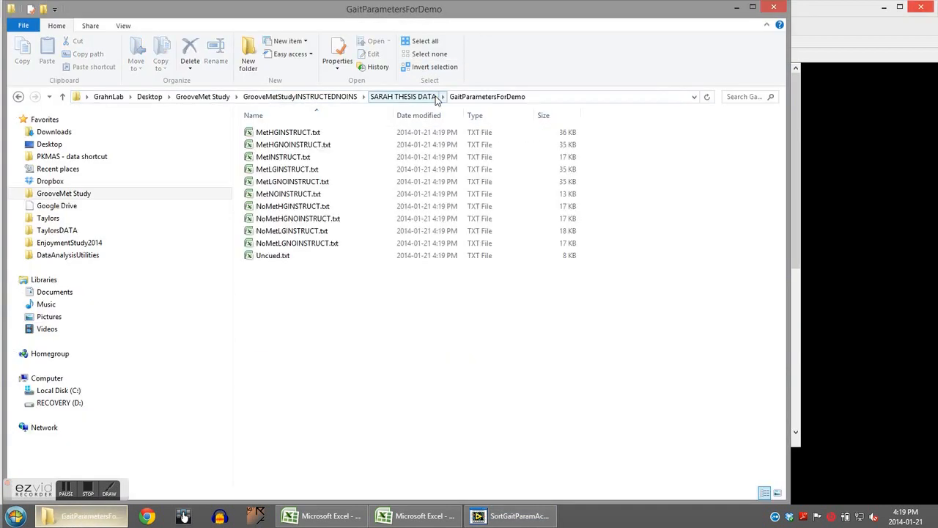
Open Uncued.txt, look through its rows, and close the file and its Excel window
double_click(389, 257)
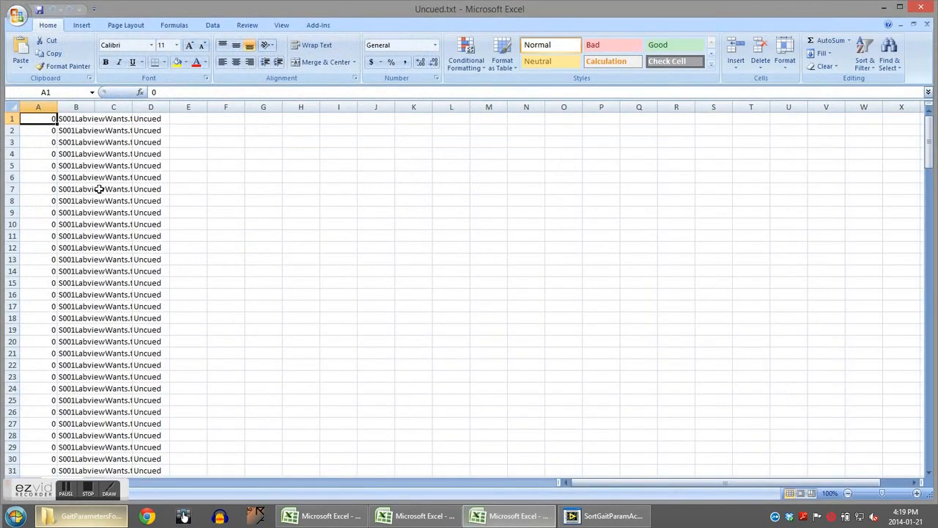
scroll(95, 187, "down", 6)
scroll(164, 203, "up", 6)
scroll(56, 320, "down", 1)
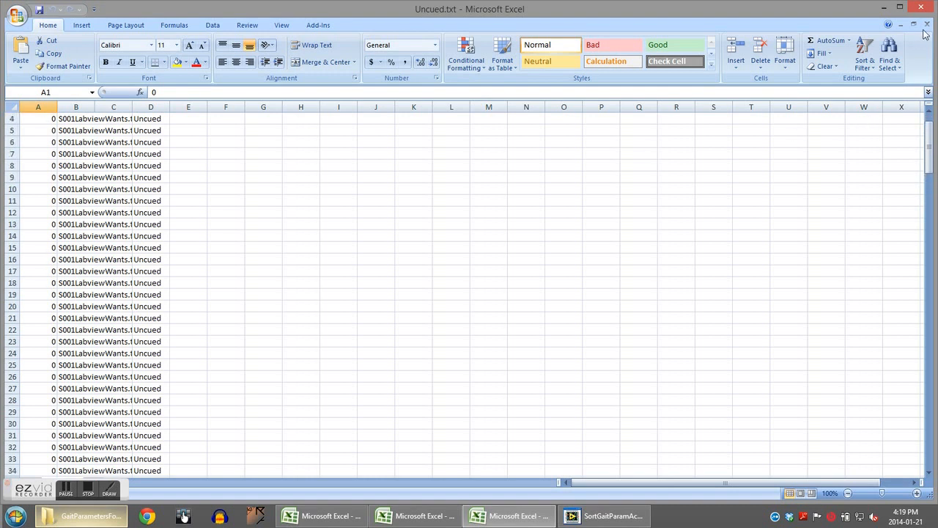
left_click(926, 24)
left_click(921, 8)
Open MetHGINSTRUCT.txt, examine the first values in column A, and minimize the workbook
double_click(370, 134)
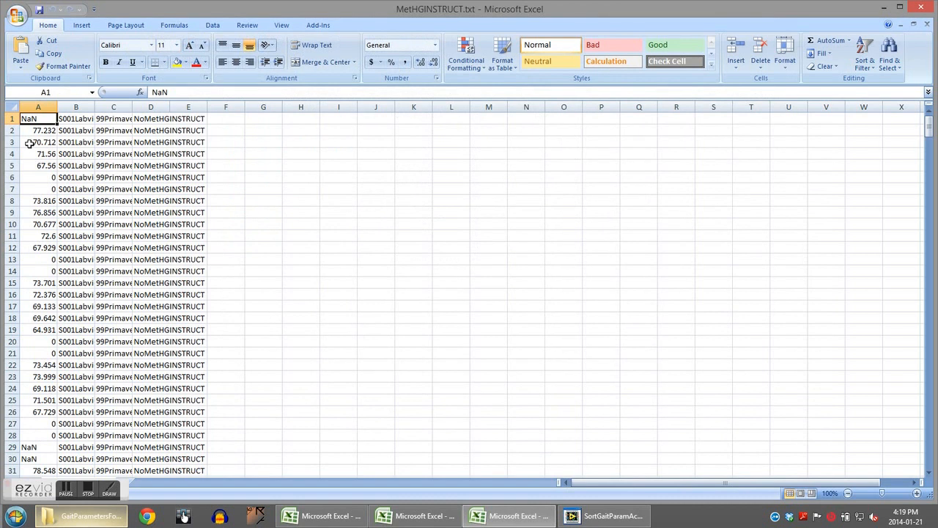
left_click_drag(29, 144, 37, 167)
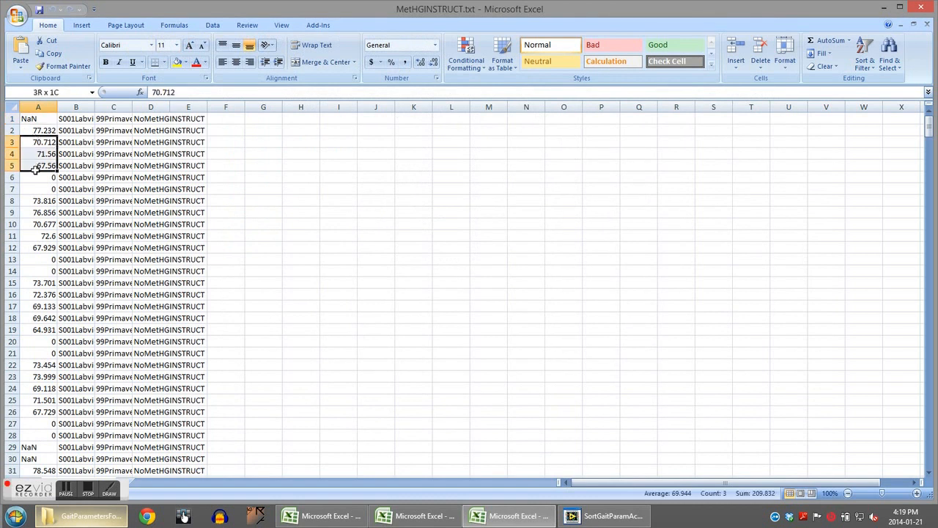
left_click(84, 129)
left_click(52, 130)
left_click(43, 144)
left_click(40, 160)
left_click(41, 146)
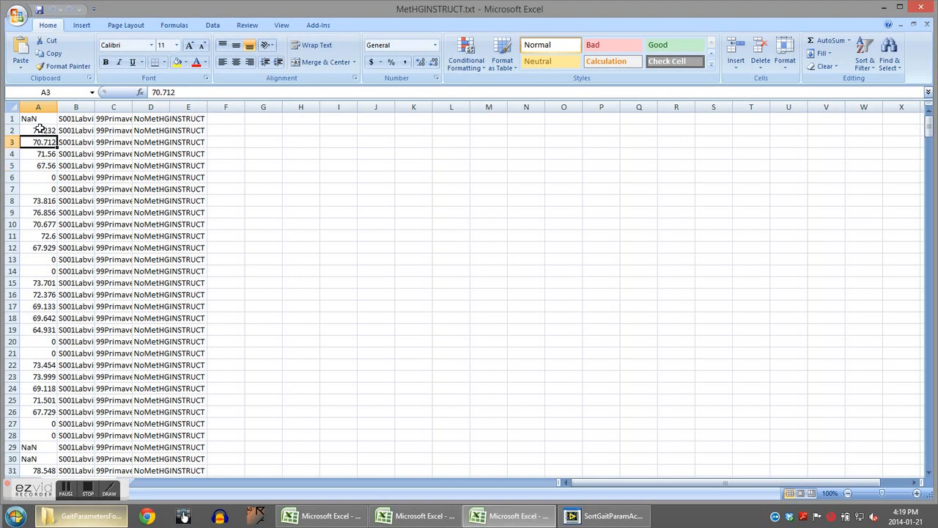
left_click(914, 23)
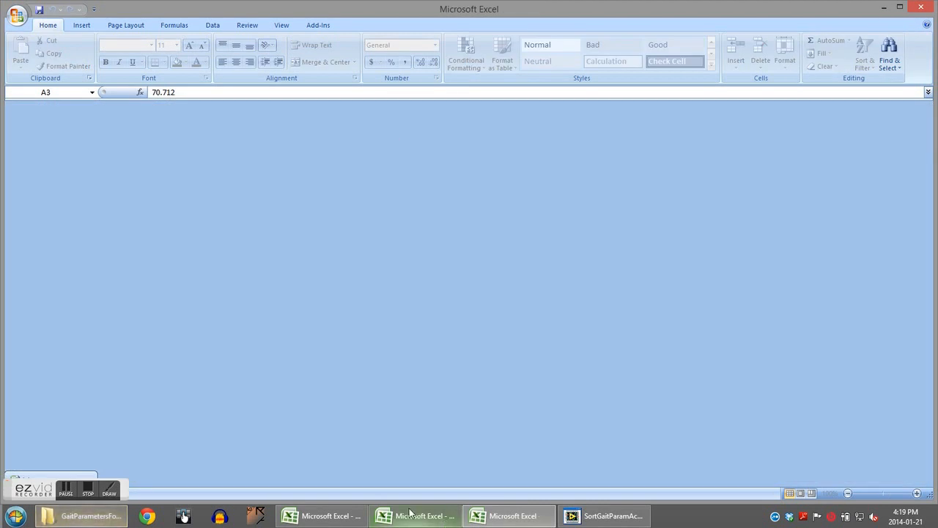
Go back to the GaitParametersForDemo folder, highlight all the condition files, and check the open Excel window
left_click(82, 515)
left_click_drag(628, 320, 388, 129)
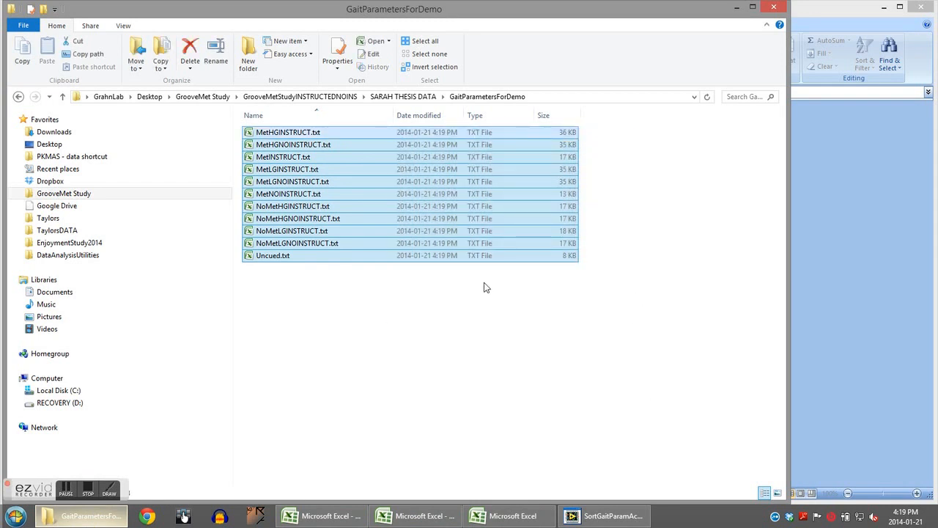
left_click(512, 518)
left_click(513, 518)
left_click(512, 518)
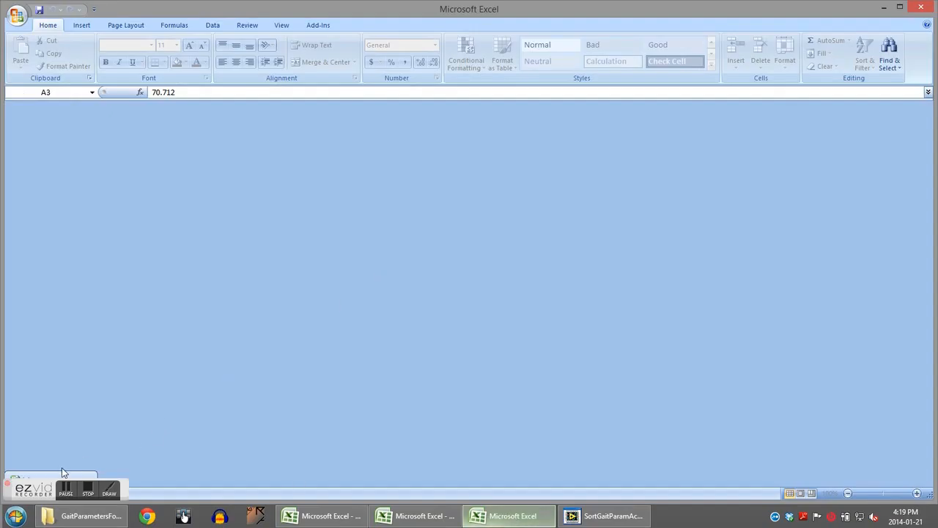
Reopen MetHGINSTRUCT.txt from the GaitParametersForDemo folder as read-only
left_click(82, 516)
double_click(387, 132)
left_click(576, 234)
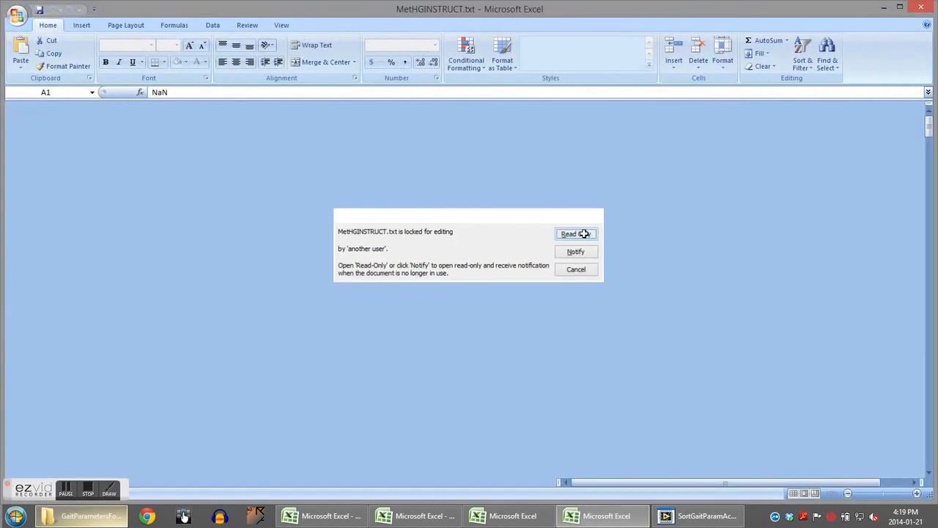
key("Down")
key("Down")
key("Down")
key("Down")
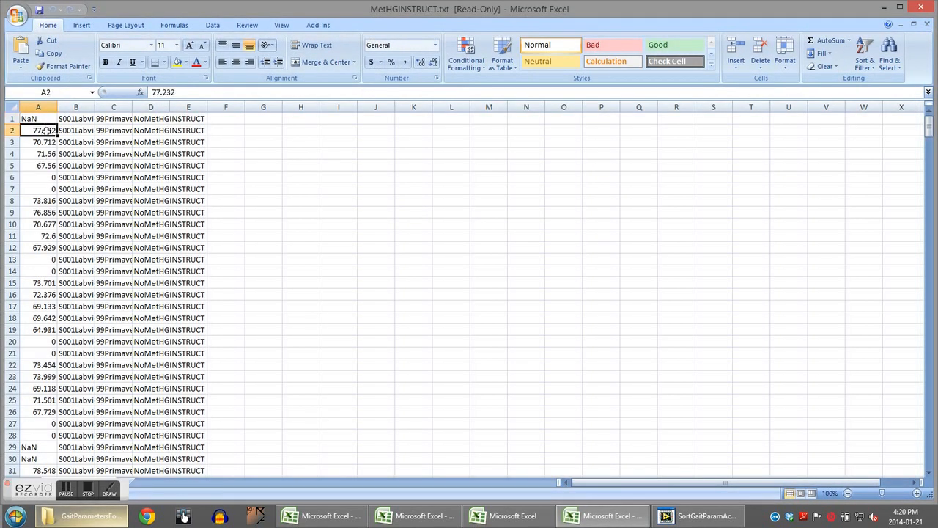
Examine the individual gait values in the first rows of column A, comparing cells A2 to A7
left_click(47, 131)
left_click(48, 142)
left_click(47, 131)
left_click(44, 141)
left_click(44, 132)
left_click(43, 144)
left_click(43, 151)
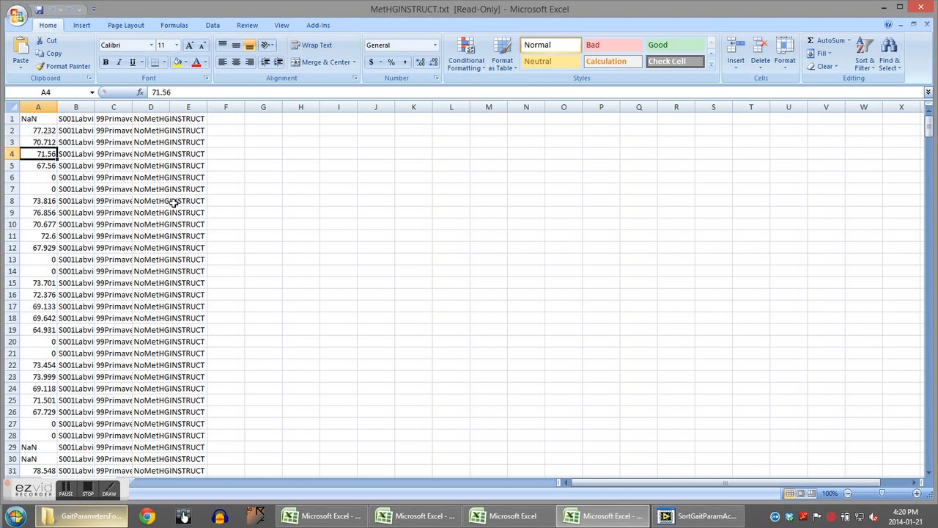
left_click(45, 132)
left_click(43, 142)
left_click(42, 163)
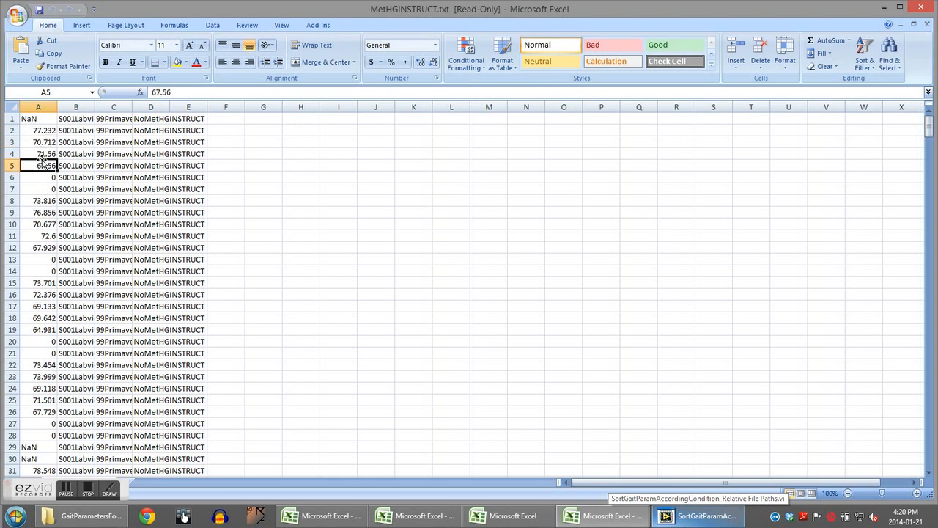
left_click(44, 151)
left_click(43, 132)
left_click(46, 142)
left_click(46, 133)
left_click(44, 144)
left_click(44, 154)
left_click(44, 165)
left_click(45, 190)
left_click(44, 143)
Review the participant file names in column B down through the sheet and return to the first row
left_click(77, 107)
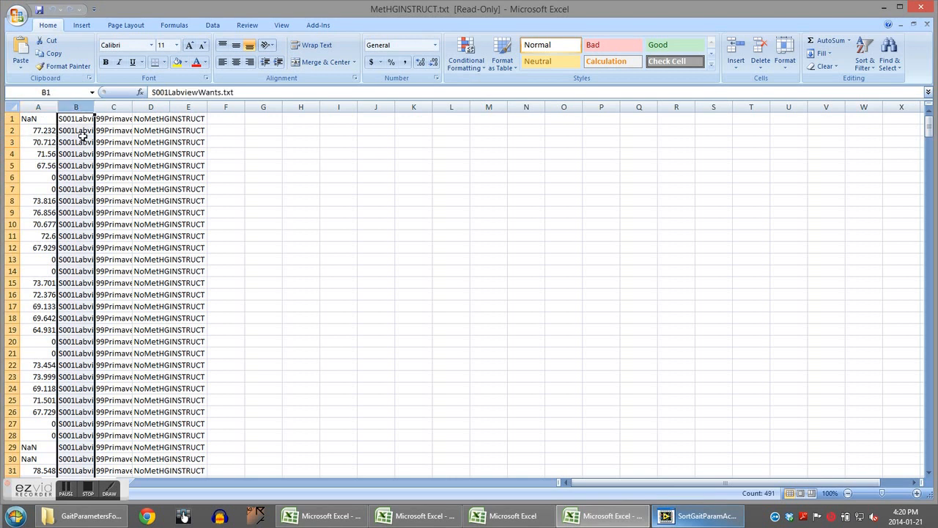
left_click_drag(928, 128, 926, 344)
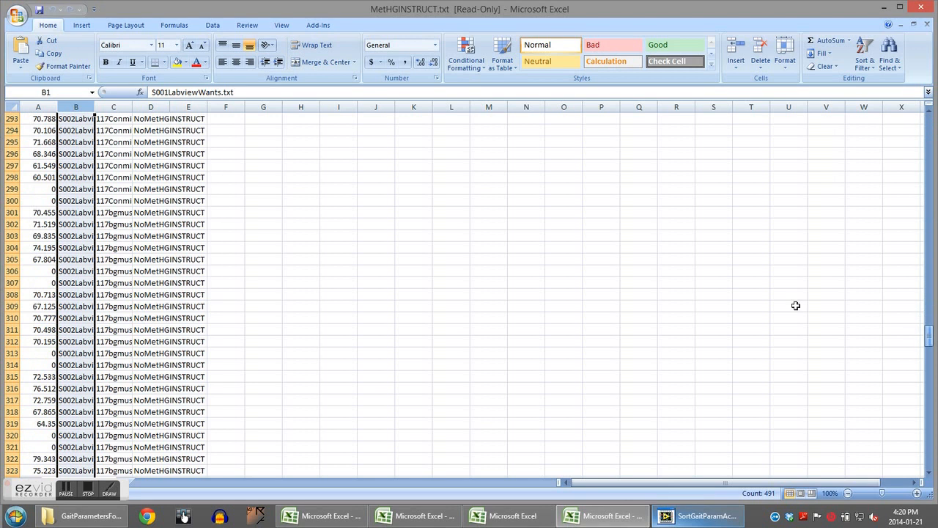
scroll(73, 223, "down", 20)
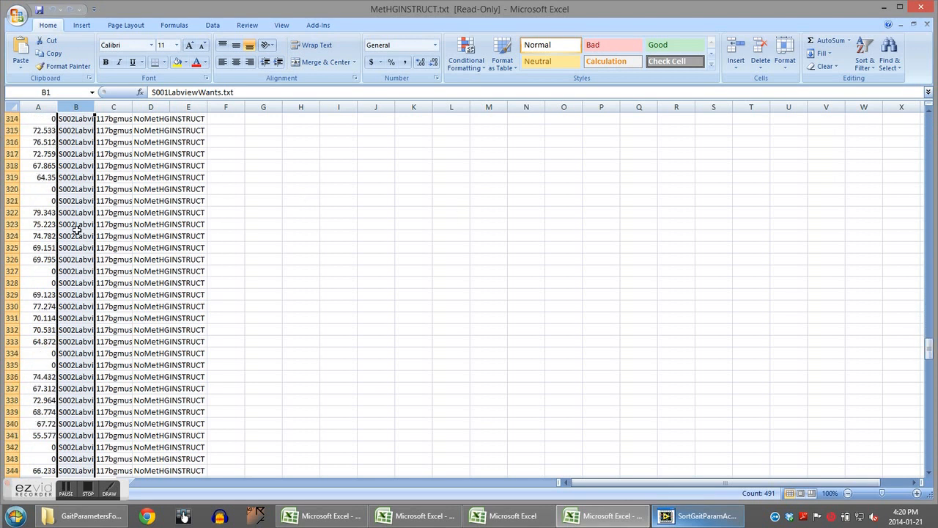
scroll(74, 201, "up", 1)
scroll(907, 167, "up", 8)
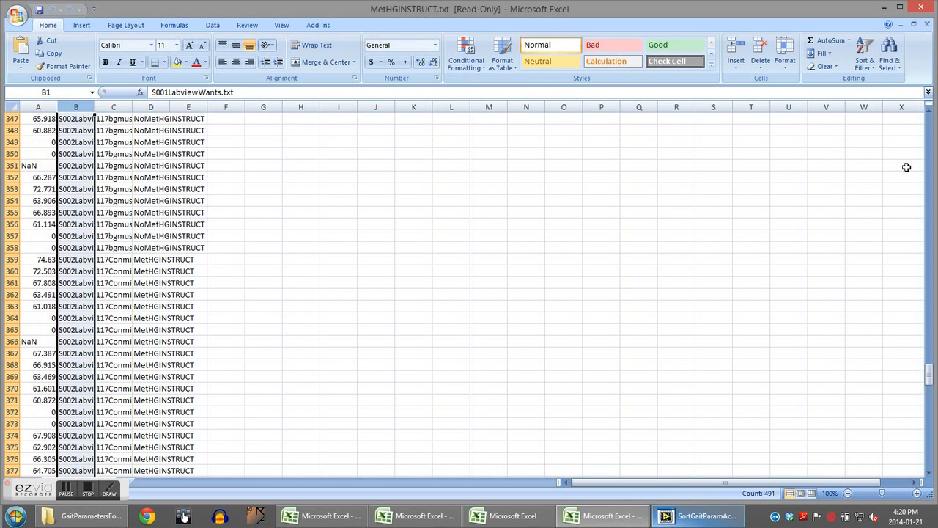
left_click_drag(929, 375, 929, 117)
Review the sound file names in column C and fit the column's width to its contents
left_click_drag(103, 117, 123, 247)
scroll(121, 213, "down", 10)
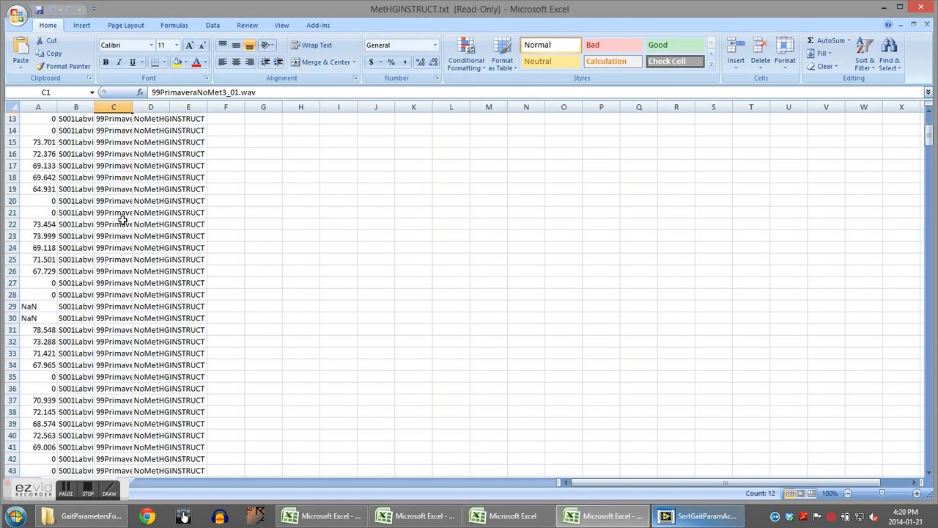
scroll(121, 214, "down", 7)
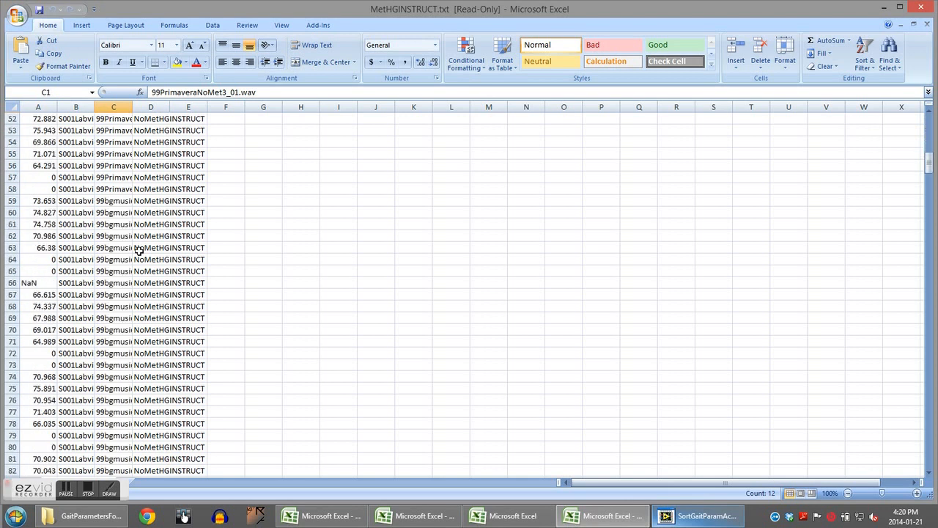
left_click(115, 188)
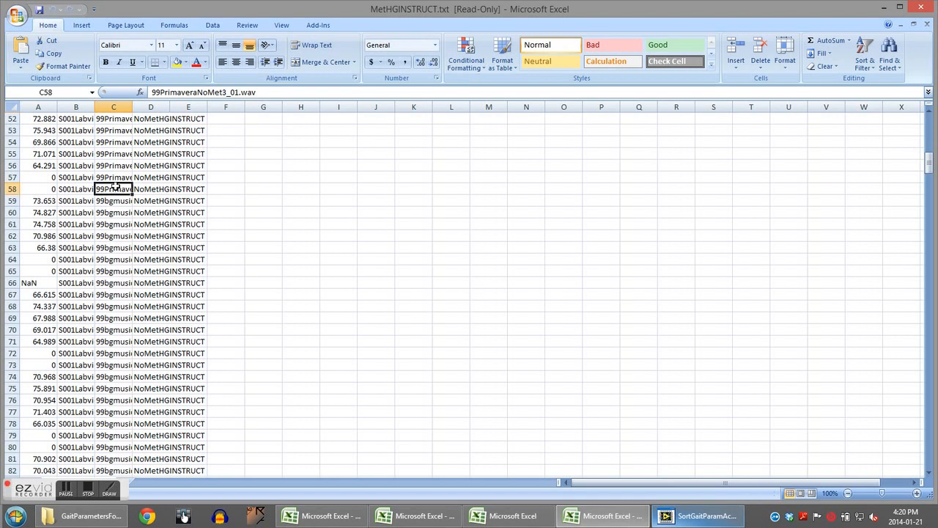
double_click(135, 103)
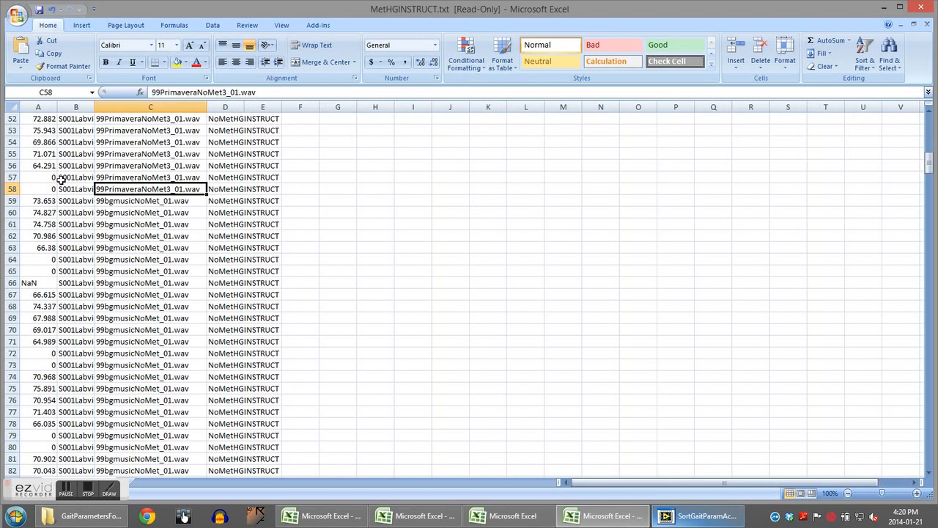
Compare the sound file names in column C with the conditions in column D, starting from row 59
left_click(131, 201)
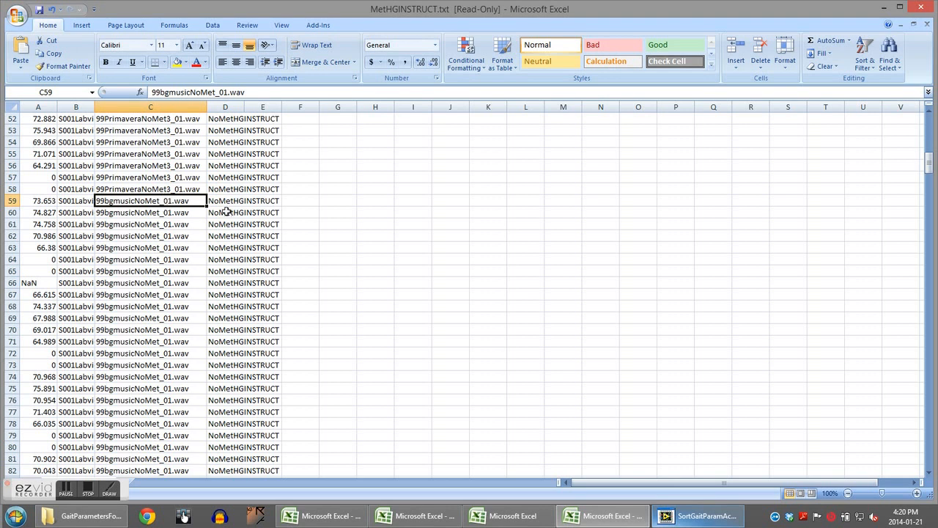
scroll(227, 212, "down", 16)
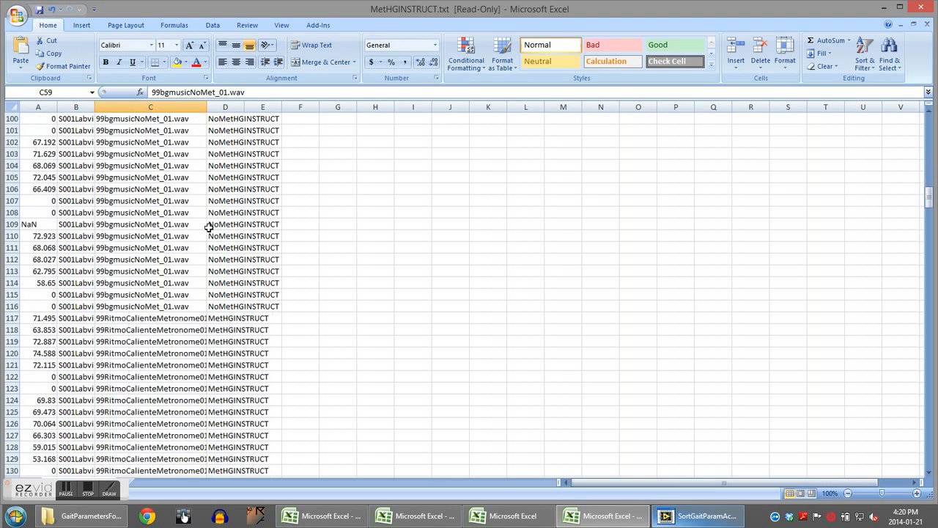
scroll(209, 227, "up", 20)
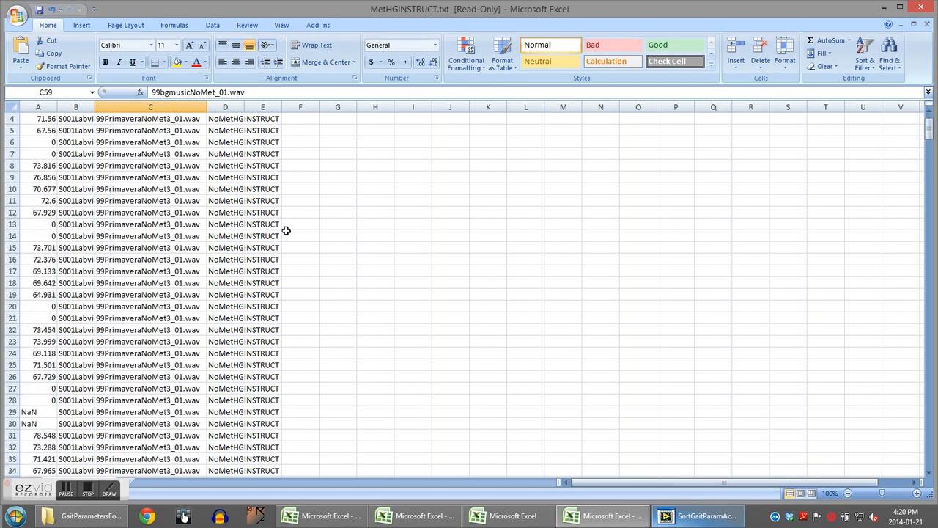
scroll(242, 219, "up", 1)
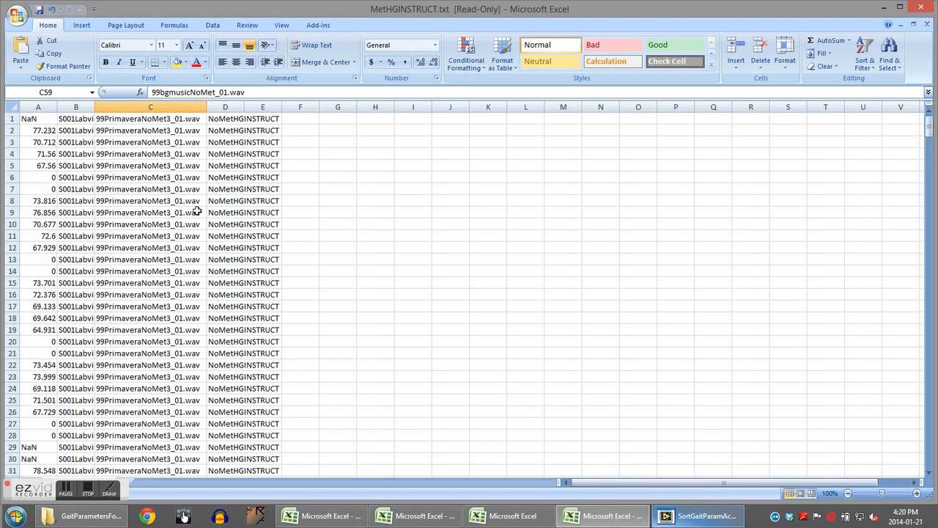
Examine the NaN row 1 and the zero pairs in A6:A7 and A13:A14, then select column A
left_click(10, 117)
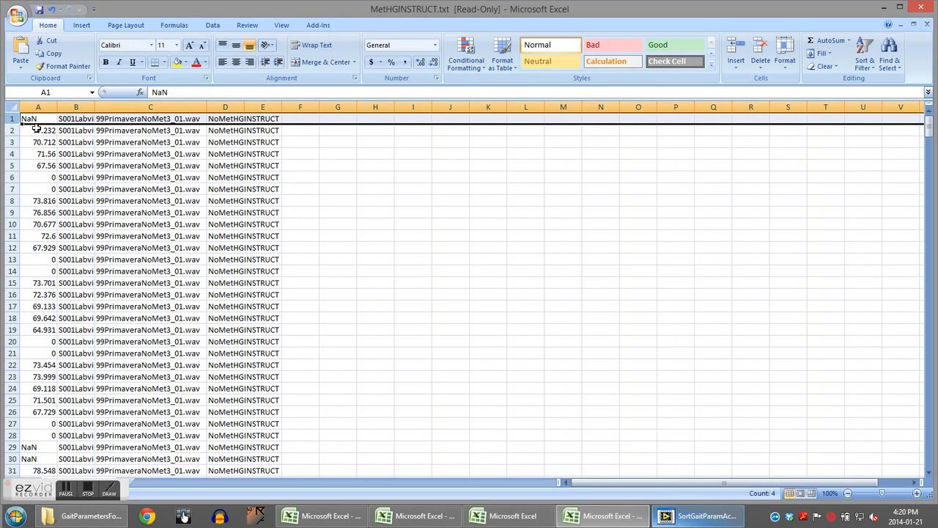
left_click_drag(43, 180, 43, 189)
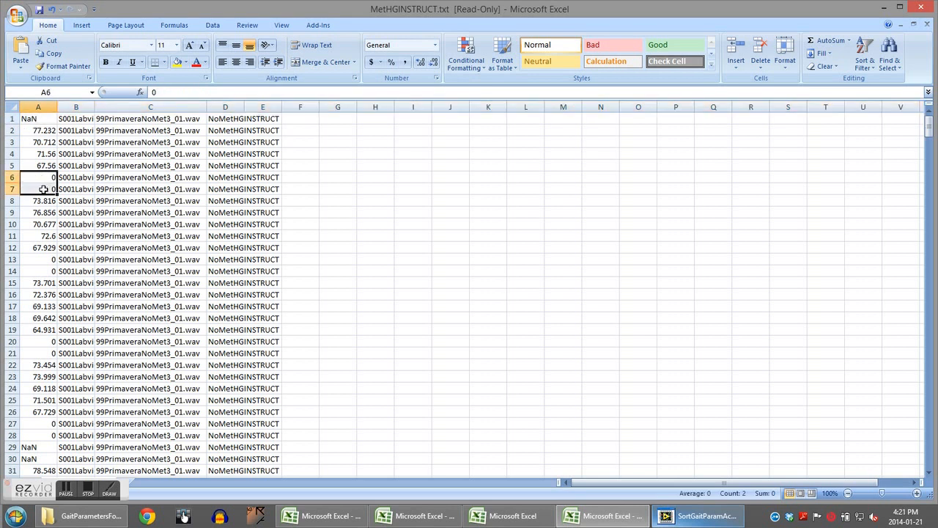
left_click_drag(42, 260, 42, 271)
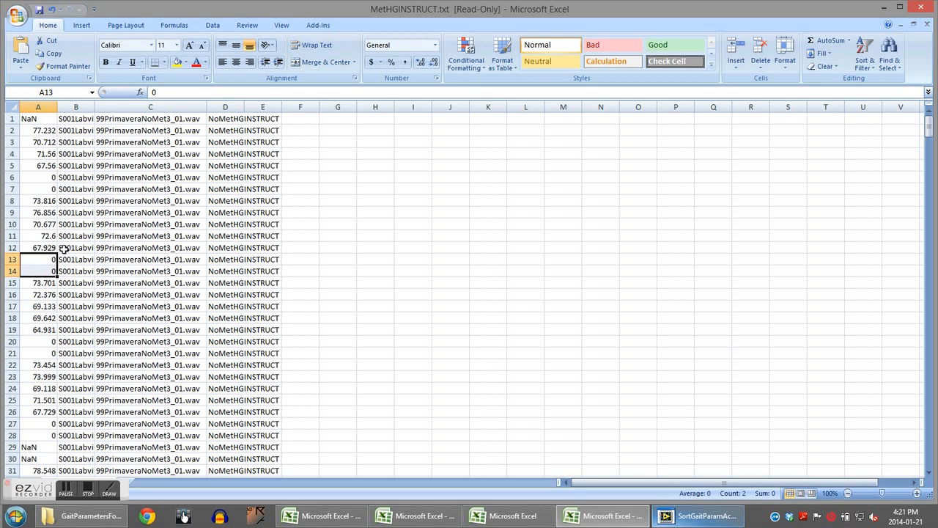
left_click(48, 102)
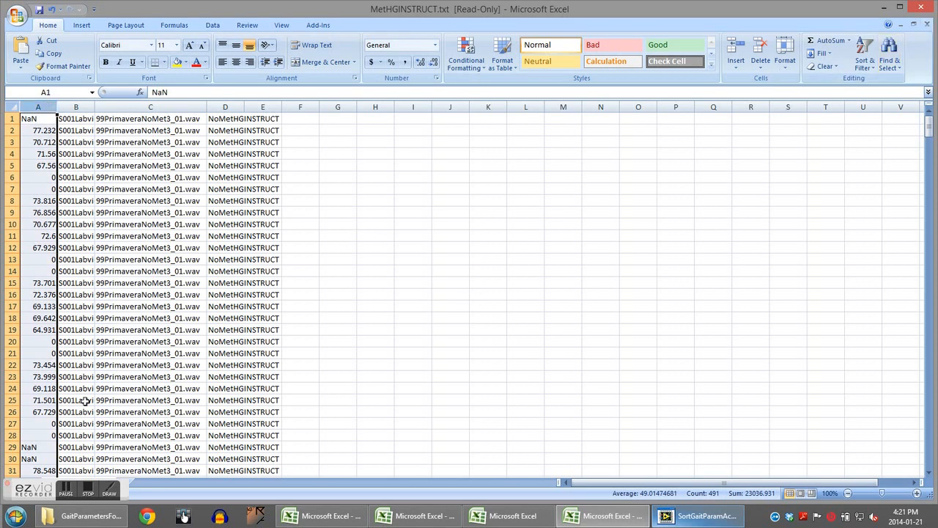
left_click(66, 489)
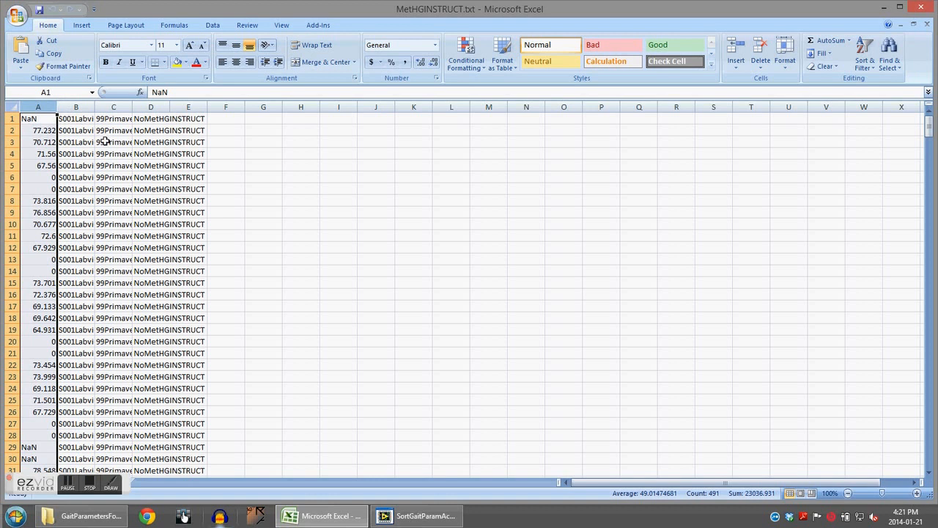
Replace every 0 in column A with a blank, matching entire cell contents
key("ctrl+f")
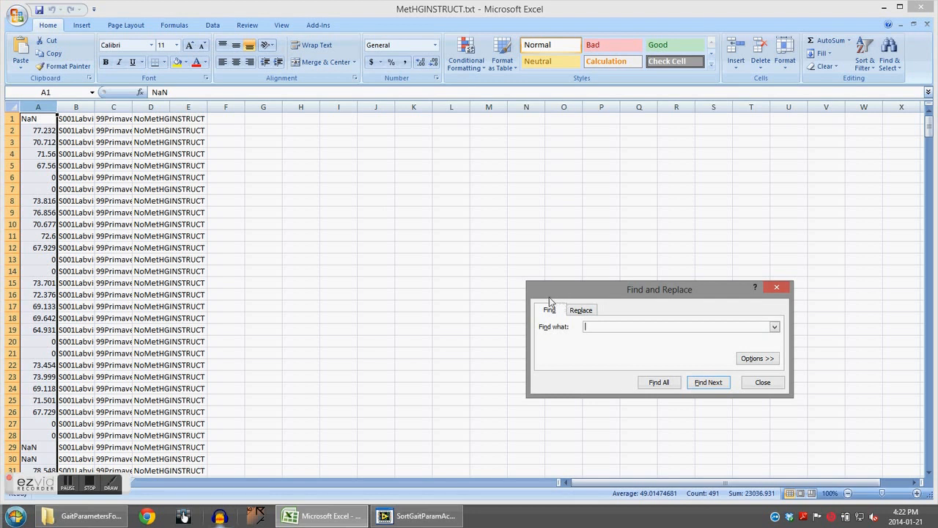
type("0")
left_click(582, 309)
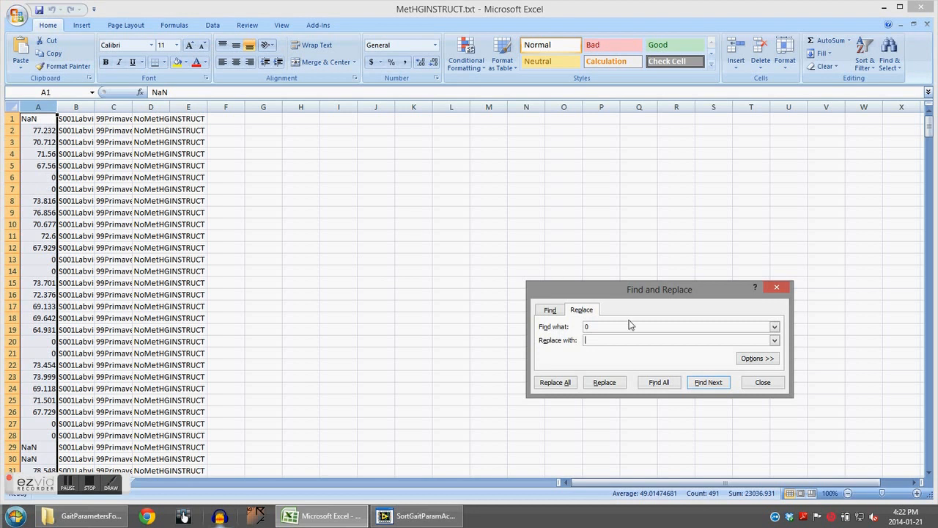
left_click(773, 362)
left_click(677, 372)
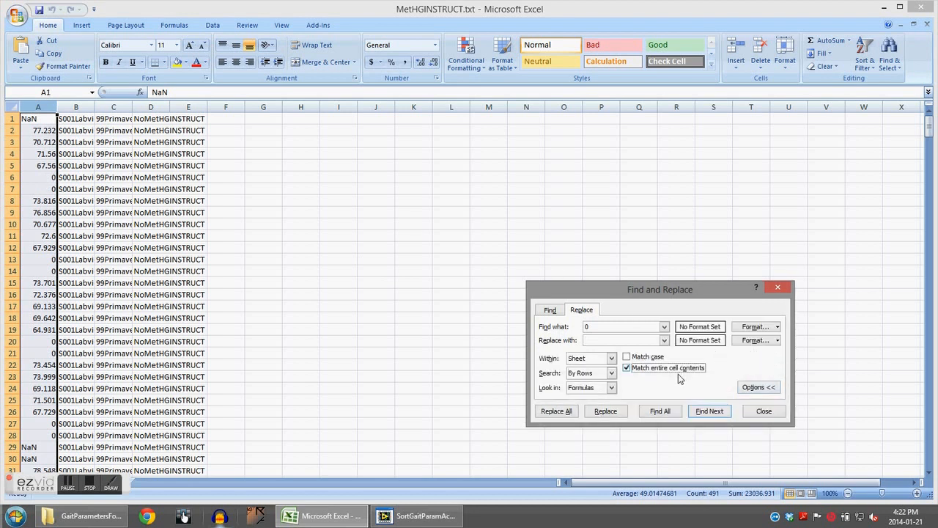
left_click(637, 341)
type("nan")
double_click(586, 339)
left_click(571, 413)
left_click(473, 289)
Replace every nan in column A with a blank, and close Find and Replace
left_click_drag(594, 326, 557, 319)
type("nan")
left_click(566, 413)
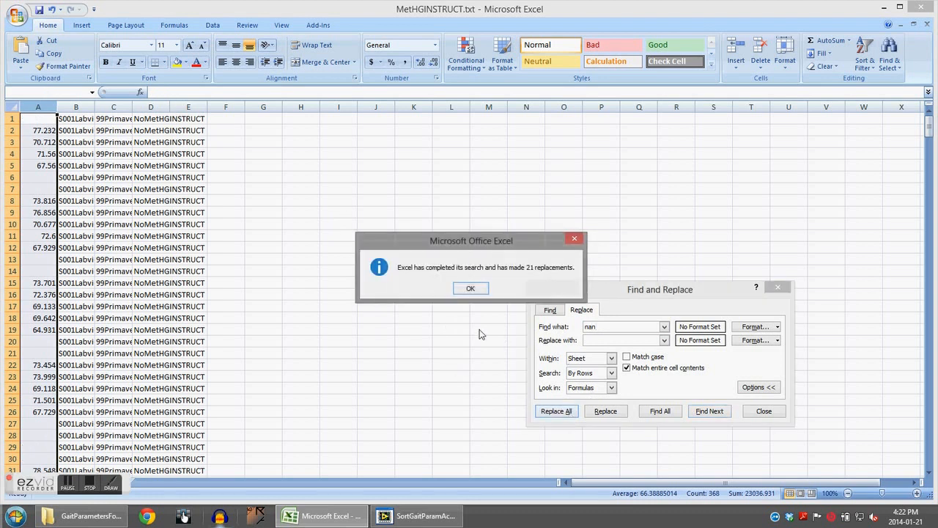
left_click(470, 288)
left_click(764, 410)
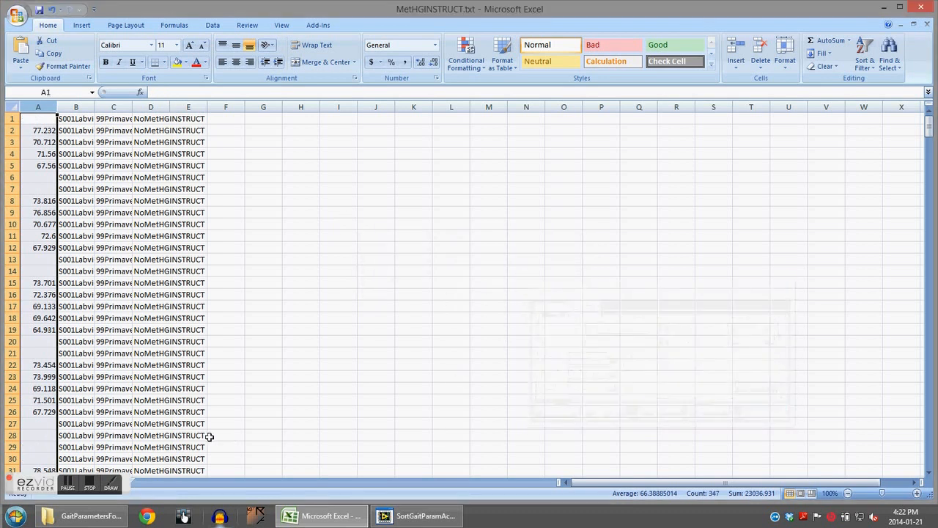
left_click(676, 176)
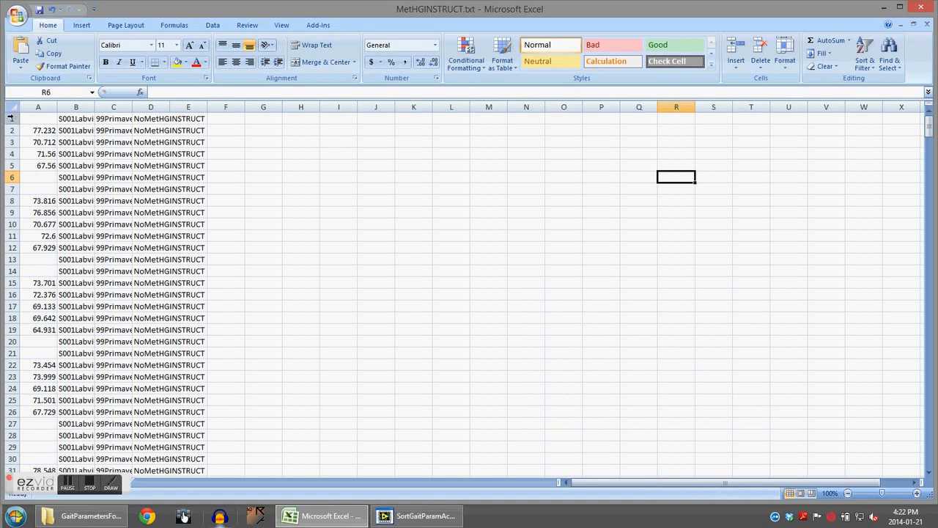
Insert a blank row above row 1 and enter the heading StepLength in A1
right_click(10, 117)
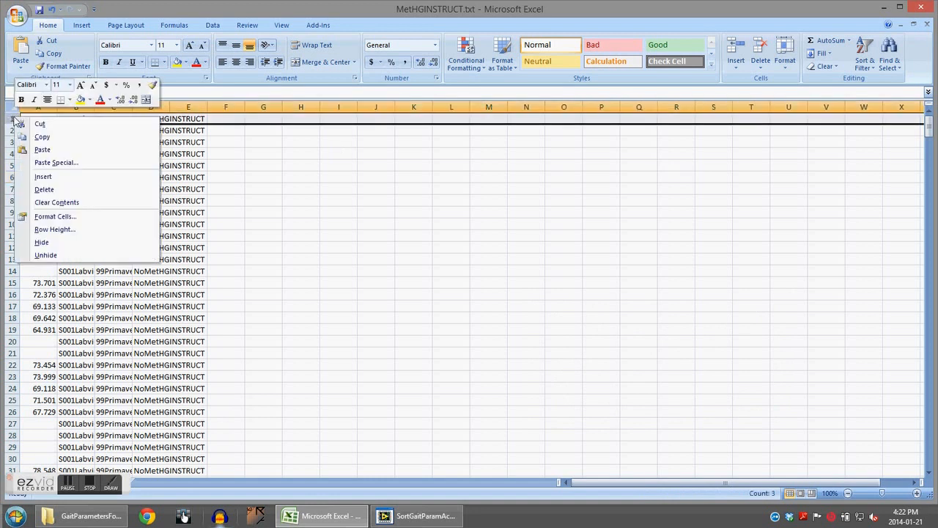
left_click(45, 178)
left_click(42, 119)
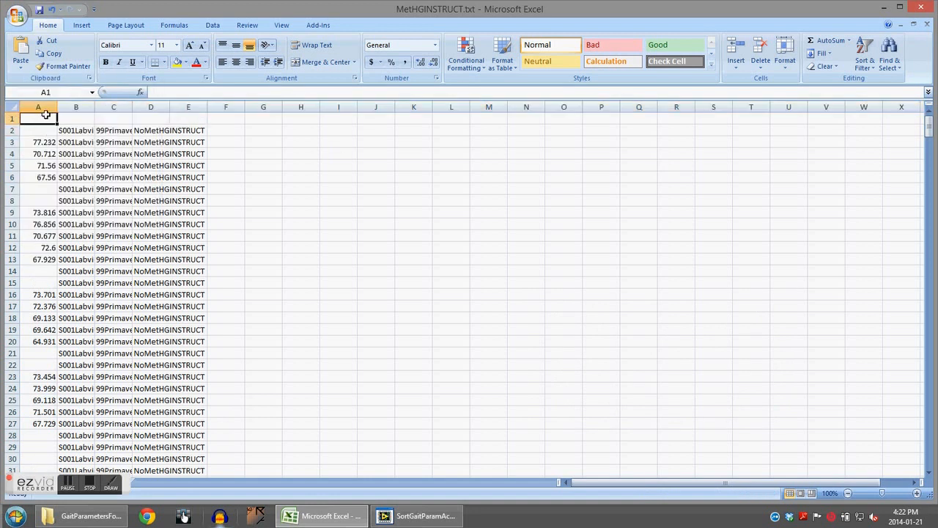
type("St")
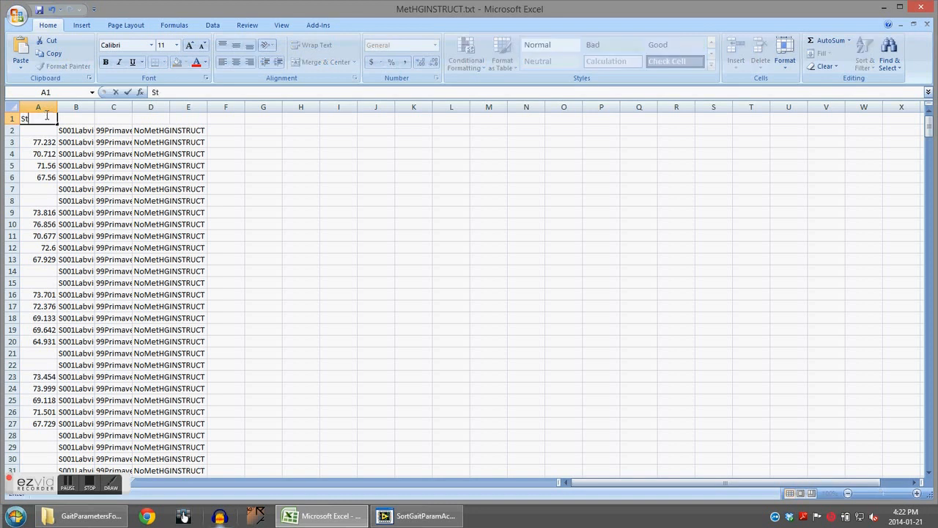
type("epLeng")
key("BackSpace")
type("nght")
key("Return")
Enter the headings Participant, Song and Condition in cells B1, C1 and D1
key("Up")
key("Right")
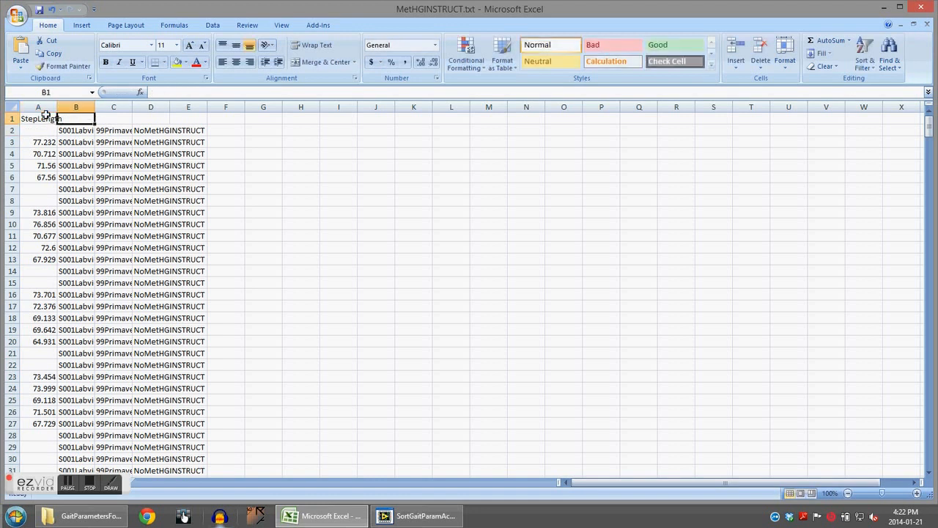
type("PArticipant")
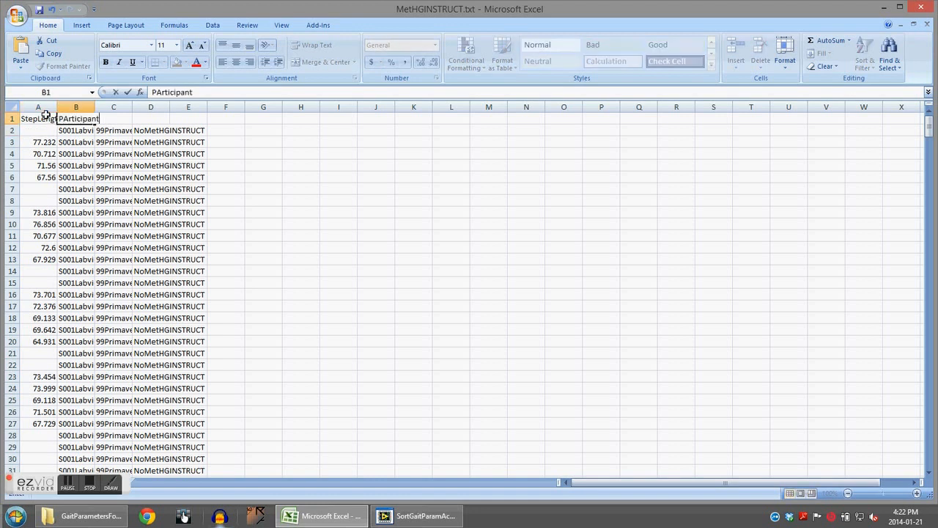
key("Tab")
type("Song")
key("Return")
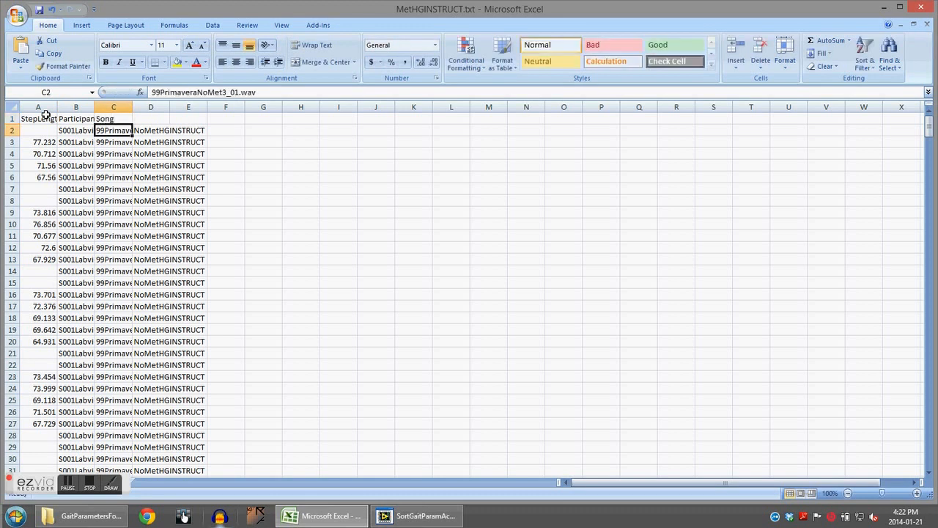
key("Up")
key("Right")
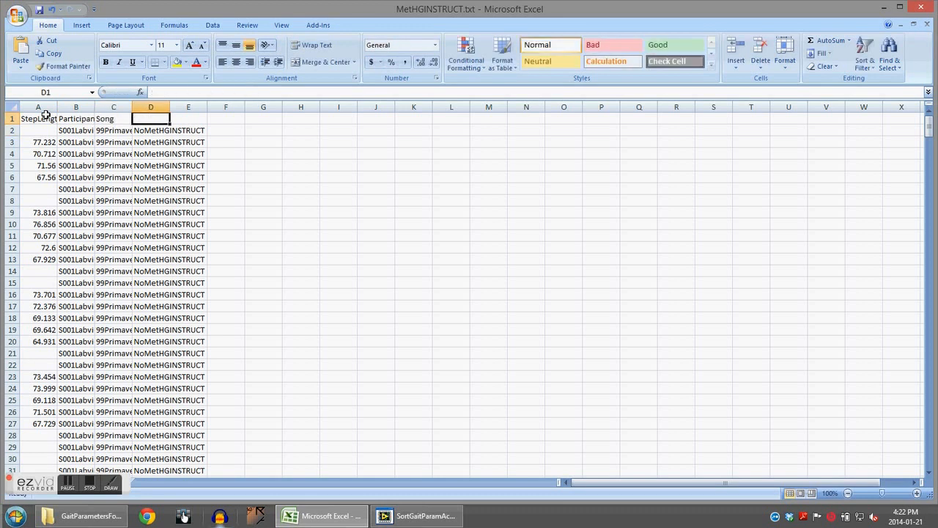
type("Condition")
key("Return")
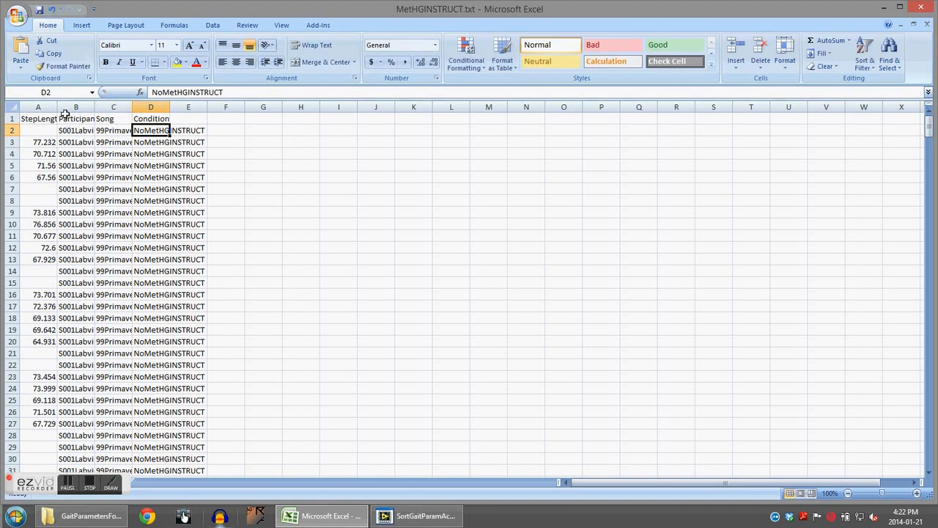
Start a new PivotTable and set its source range to the whole columns A to D
left_click(78, 25)
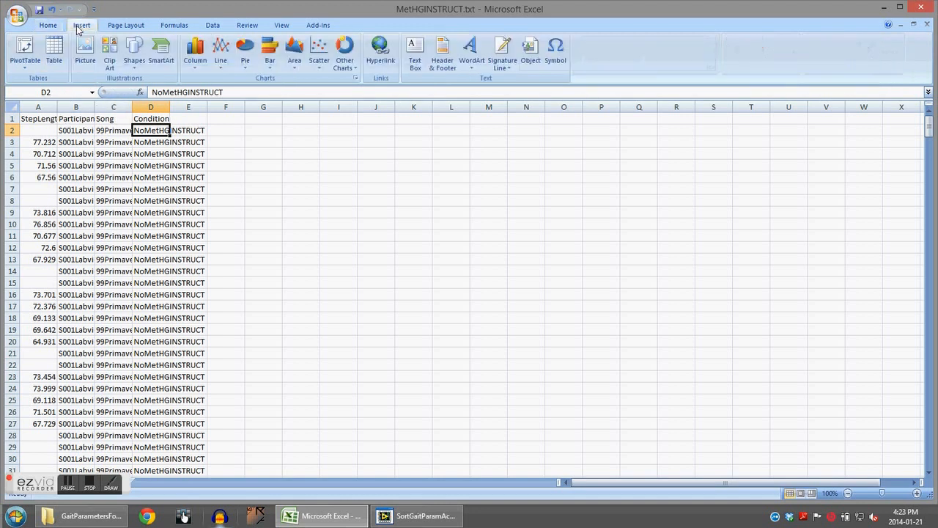
left_click(26, 63)
left_click(43, 81)
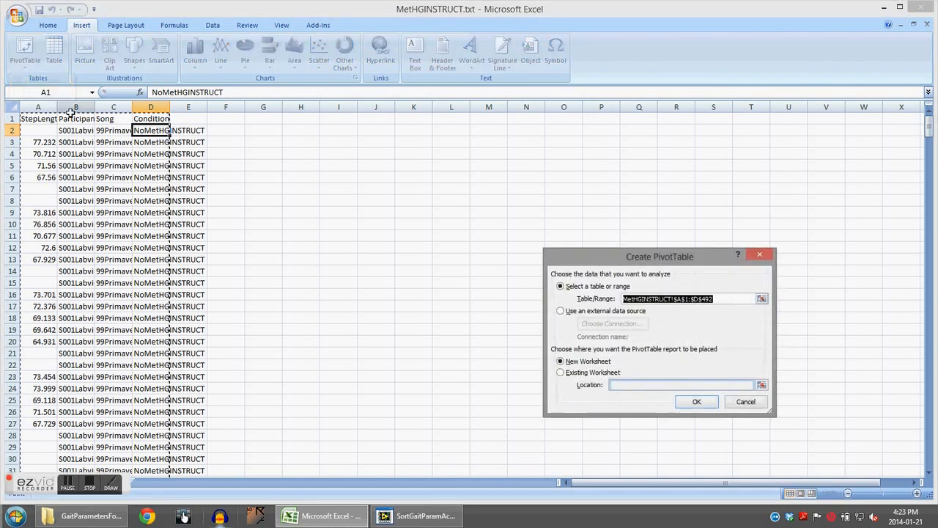
left_click_drag(38, 107, 170, 102)
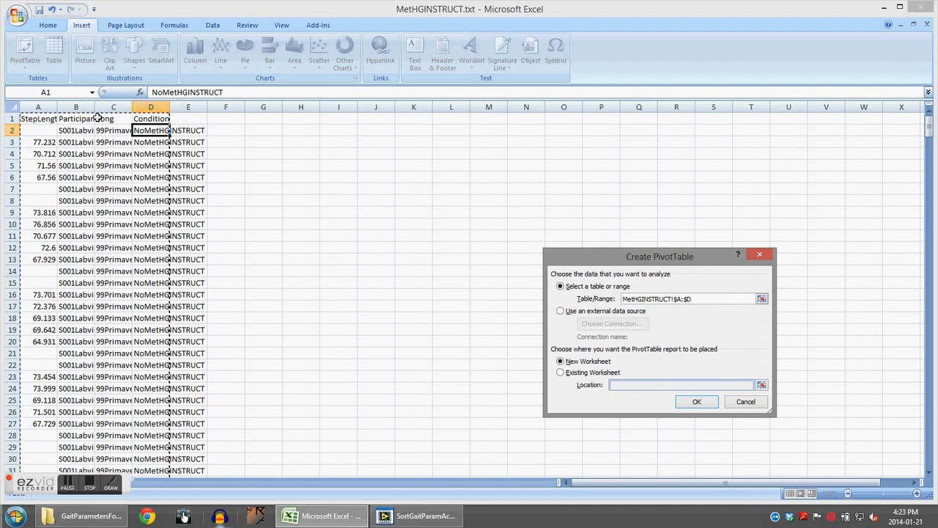
left_click(177, 107)
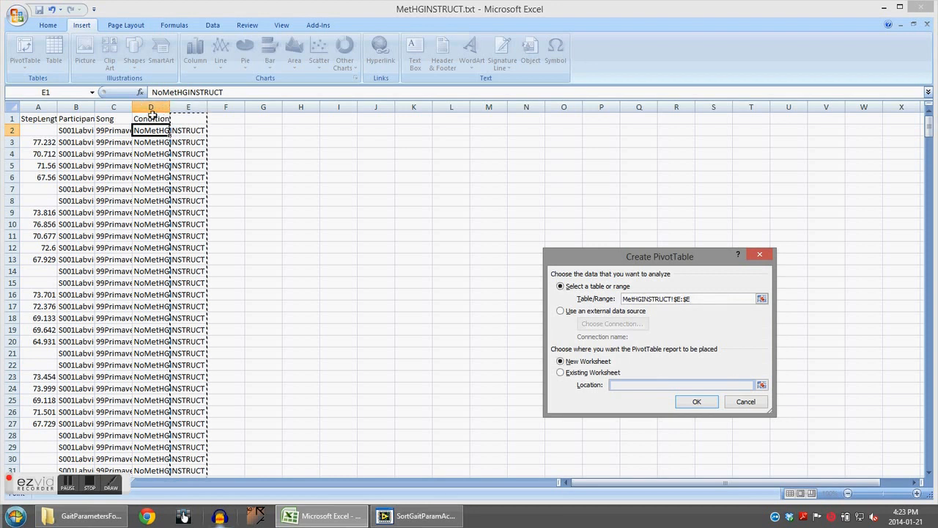
left_click_drag(38, 107, 151, 107)
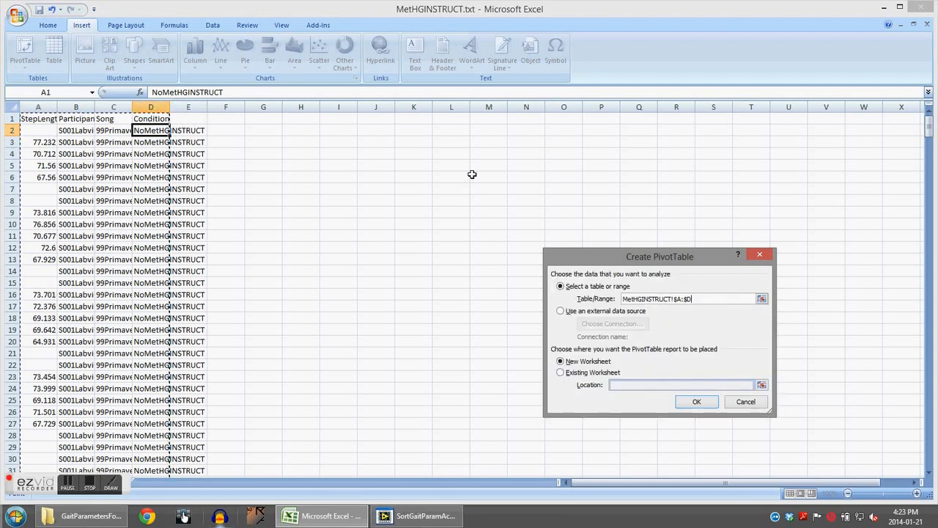
Place the PivotTable on the existing worksheet at cell J1 and create it
left_click(591, 373)
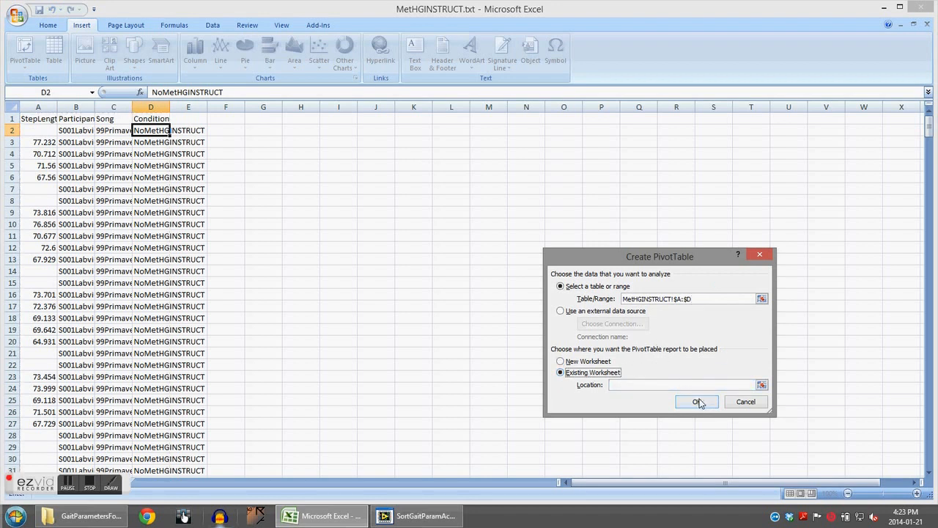
left_click(761, 385)
left_click(372, 121)
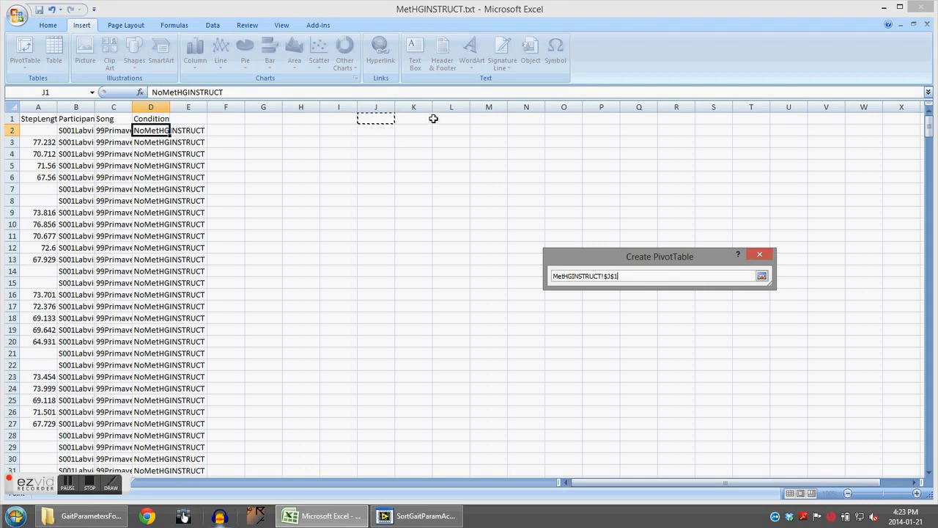
key("Return")
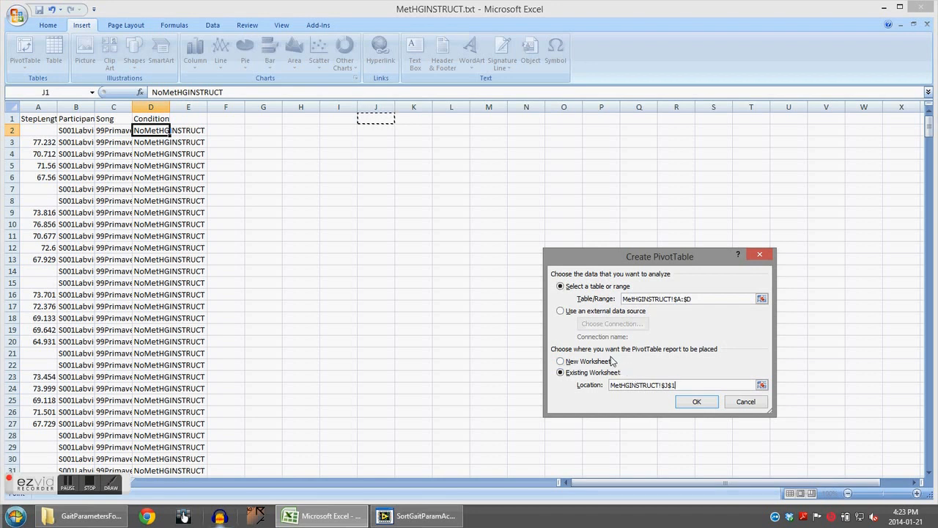
left_click(696, 402)
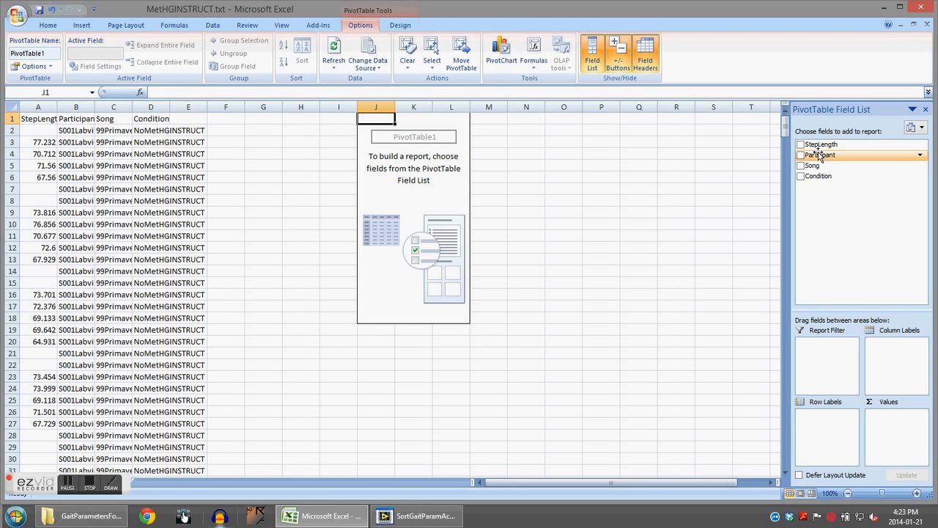
Add Participant as the pivot table's row labels and StepLength as a value field summarized by Average
left_click_drag(819, 155, 825, 436)
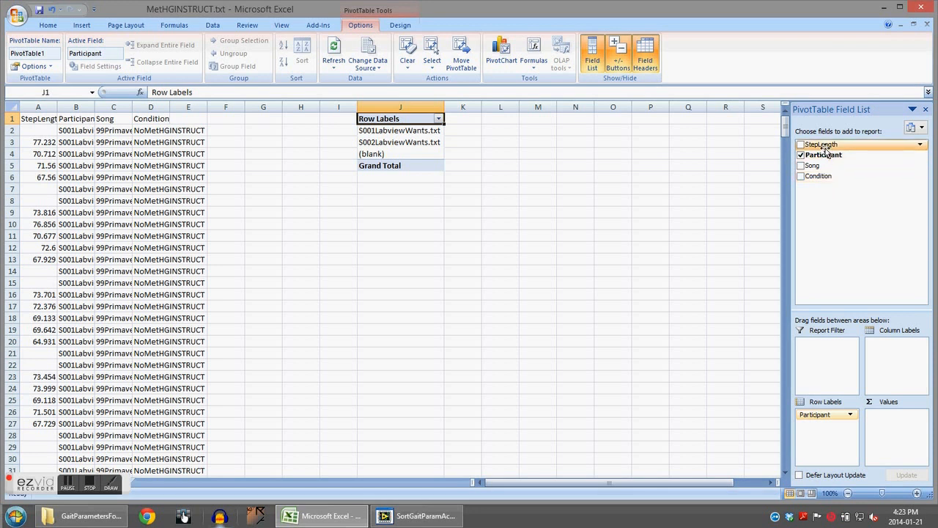
left_click_drag(824, 147, 901, 423)
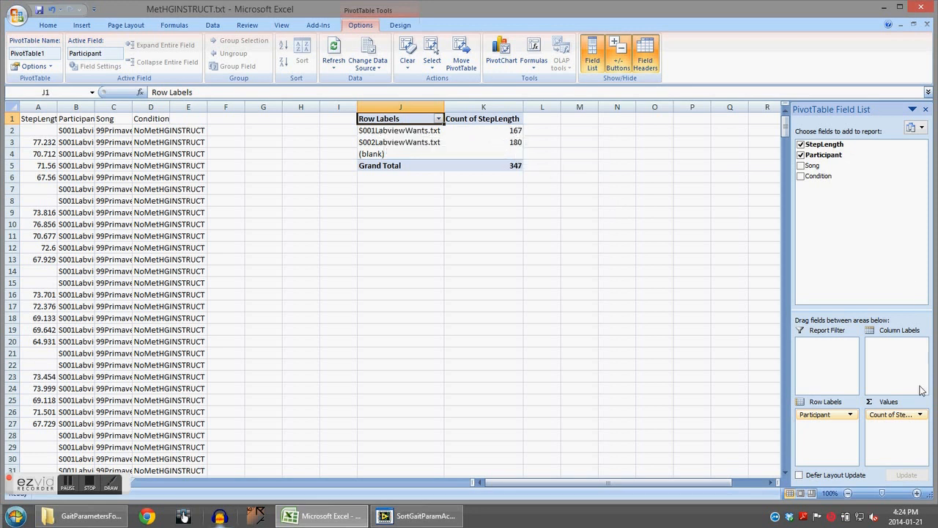
left_click(918, 414)
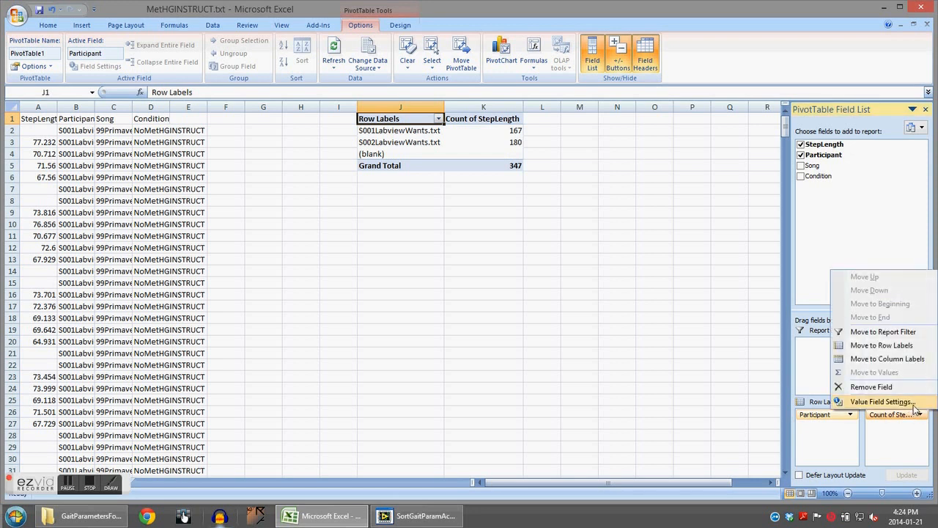
left_click(879, 401)
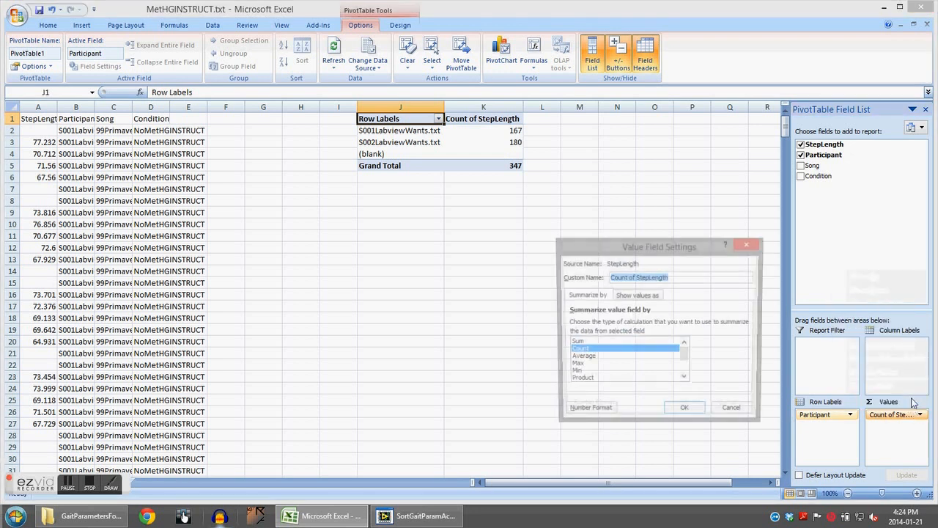
left_click(618, 358)
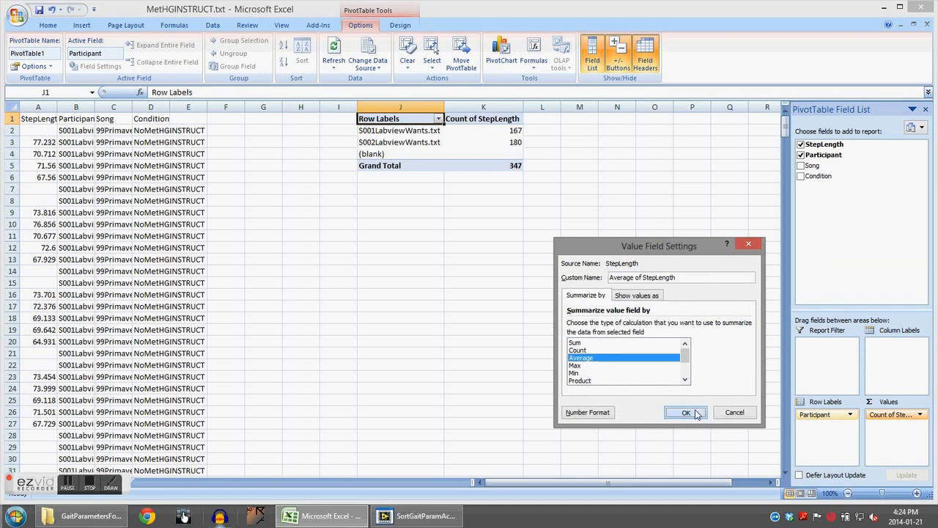
left_click(686, 412)
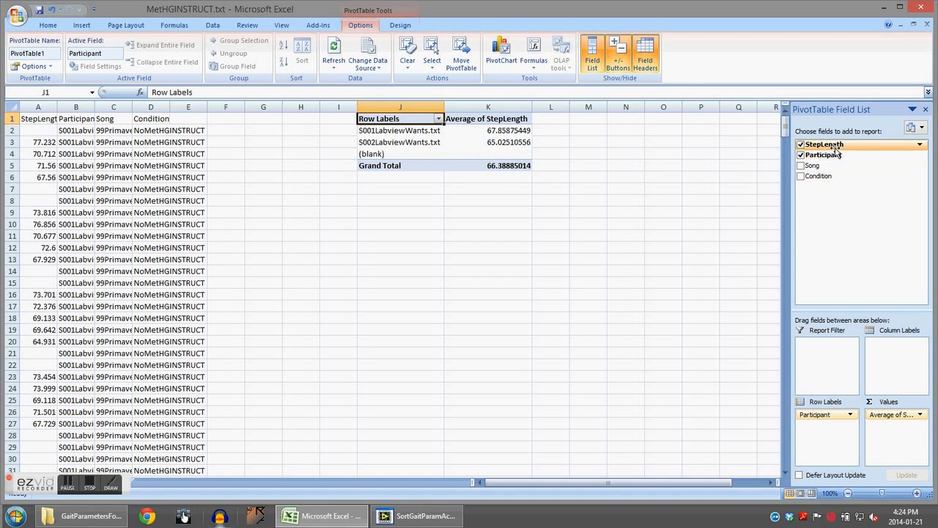
Add StepLength as a second value field in the pivot table, summarized by StdDev
left_click_drag(833, 147, 907, 428)
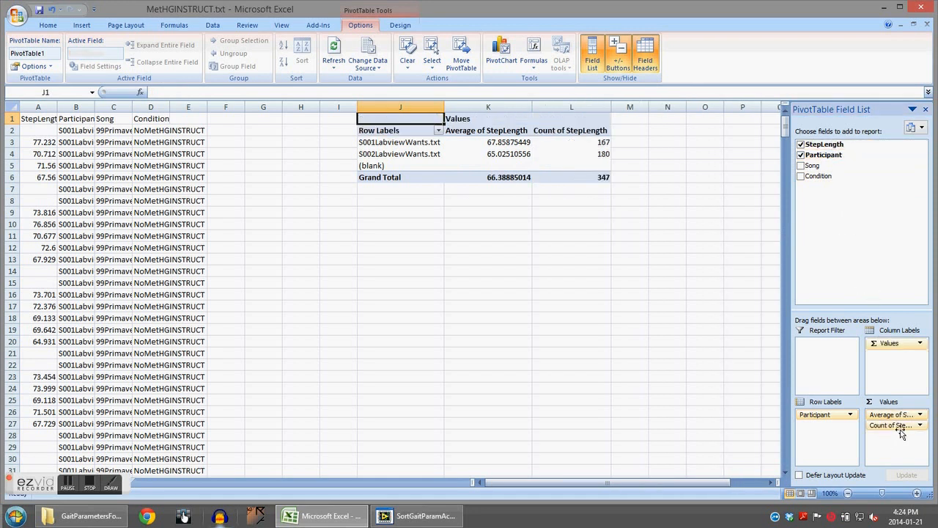
left_click(909, 426)
left_click(880, 413)
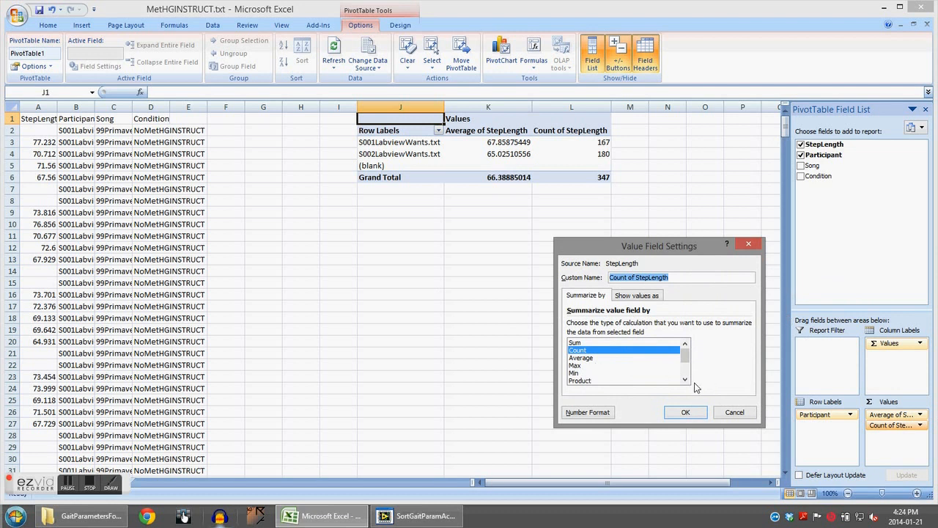
scroll(685, 375, "down", 2)
left_click(612, 366)
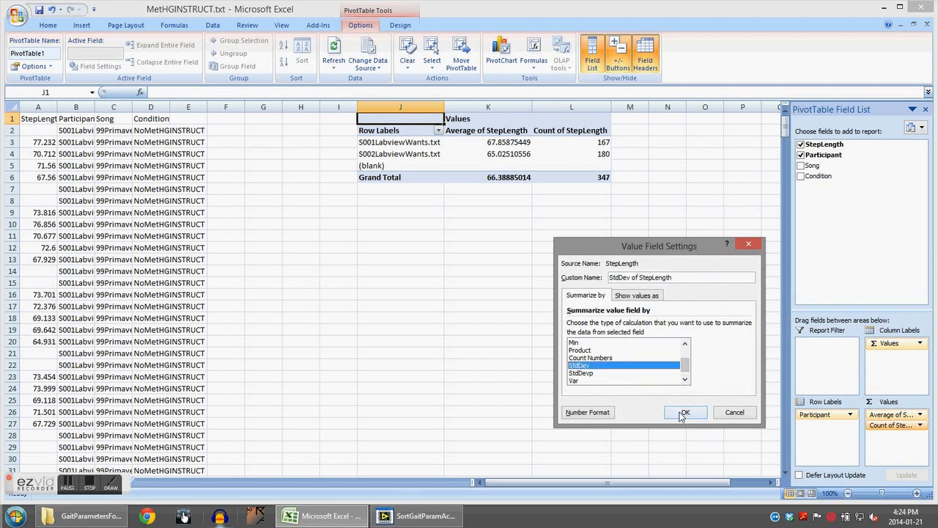
left_click(683, 412)
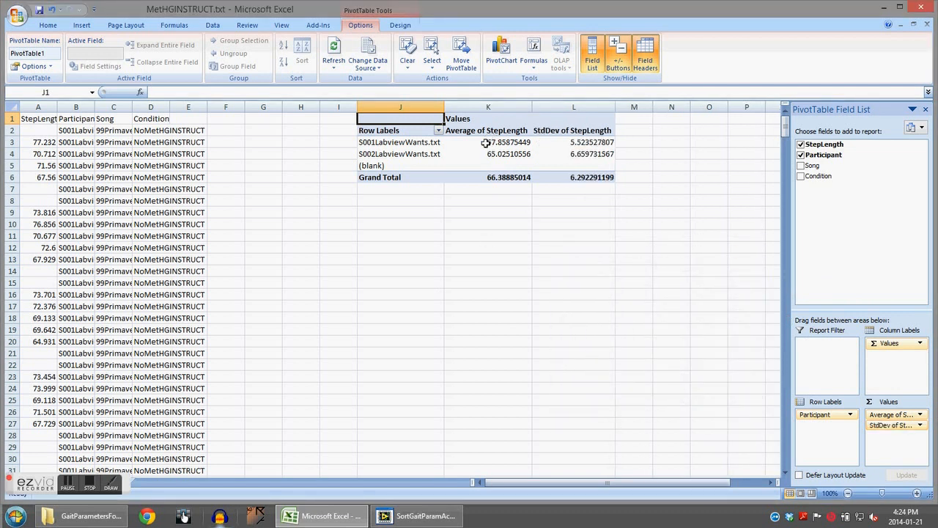
mouse_move(472, 140)
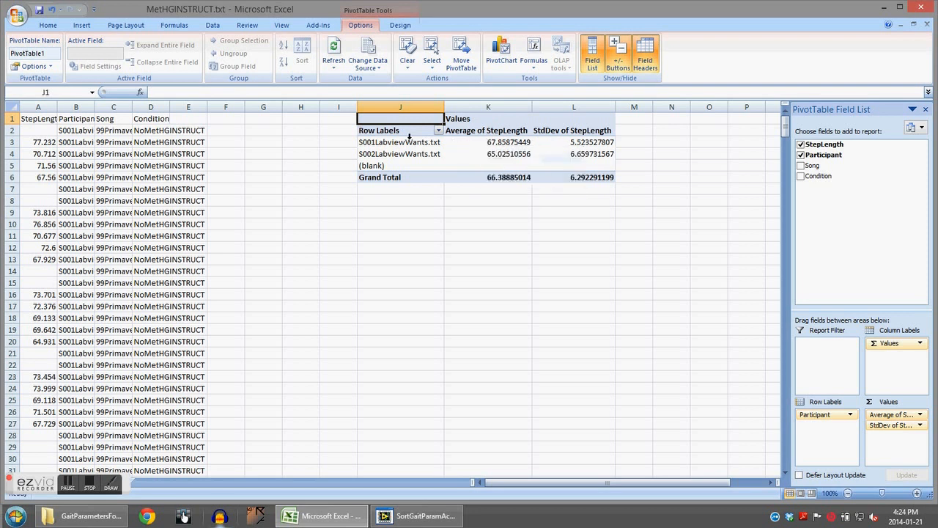